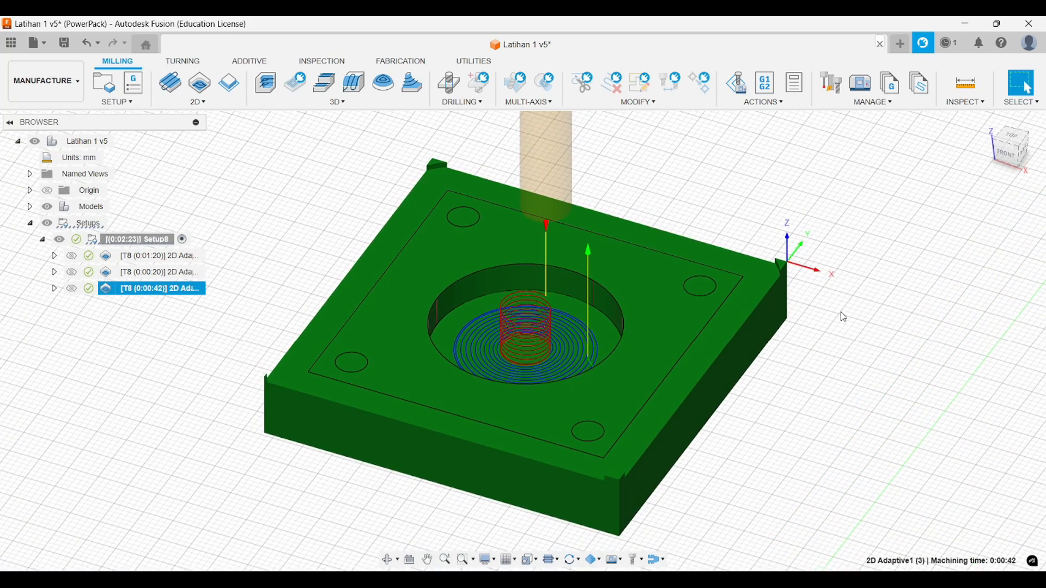
Examine the circular pocket's 2D Adaptive toolpath and the cutting tool above the workpiece from several angles and distances.
shift+middle_drag(844, 317, 823, 303)
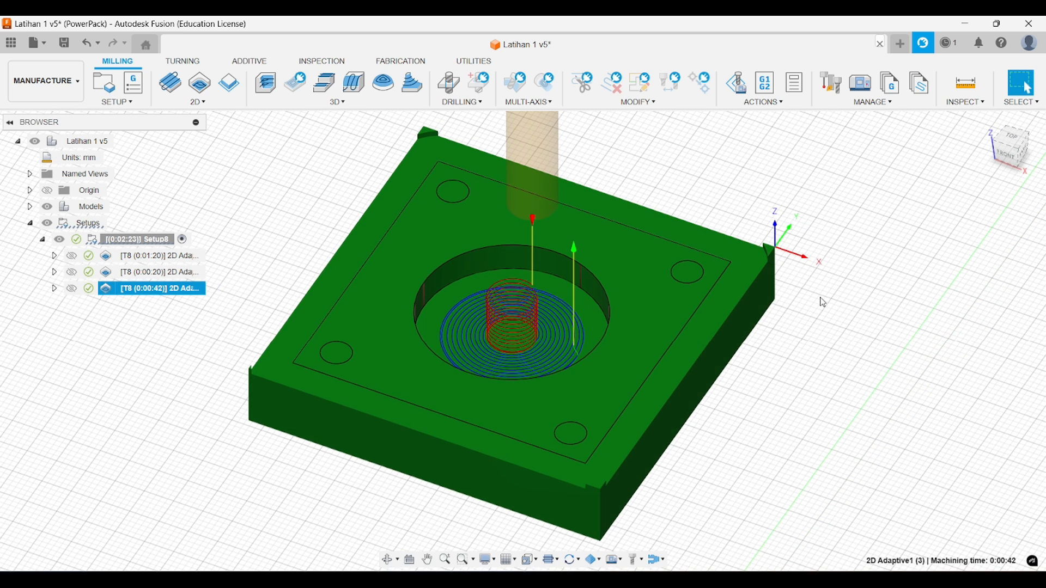
mouse_move(823, 305)
shift+middle_down()
mouse_move(815, 296)
mouse_move(824, 306)
mouse_move(829, 297)
shift+middle_up()
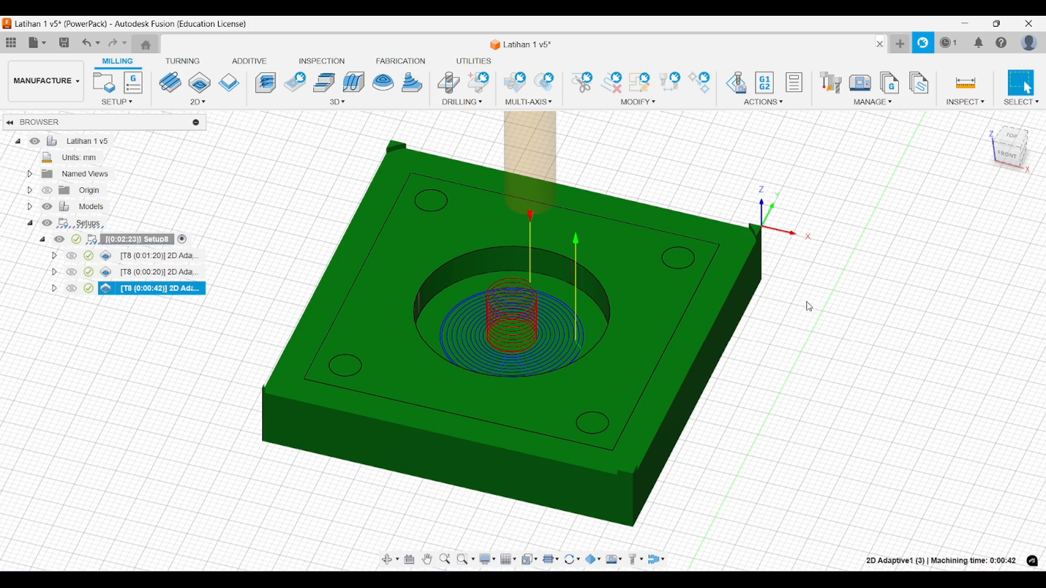
shift+middle_drag(810, 307, 786, 299)
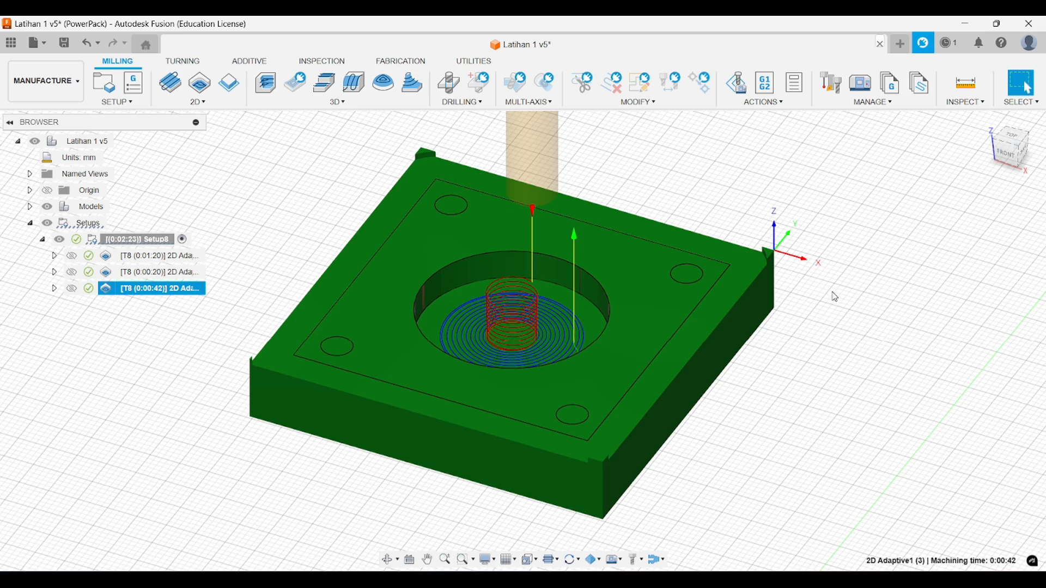
mouse_move(830, 296)
shift+middle_down()
mouse_move(794, 292)
mouse_move(787, 280)
mouse_move(808, 285)
mouse_move(801, 298)
mouse_move(813, 294)
shift+middle_up()
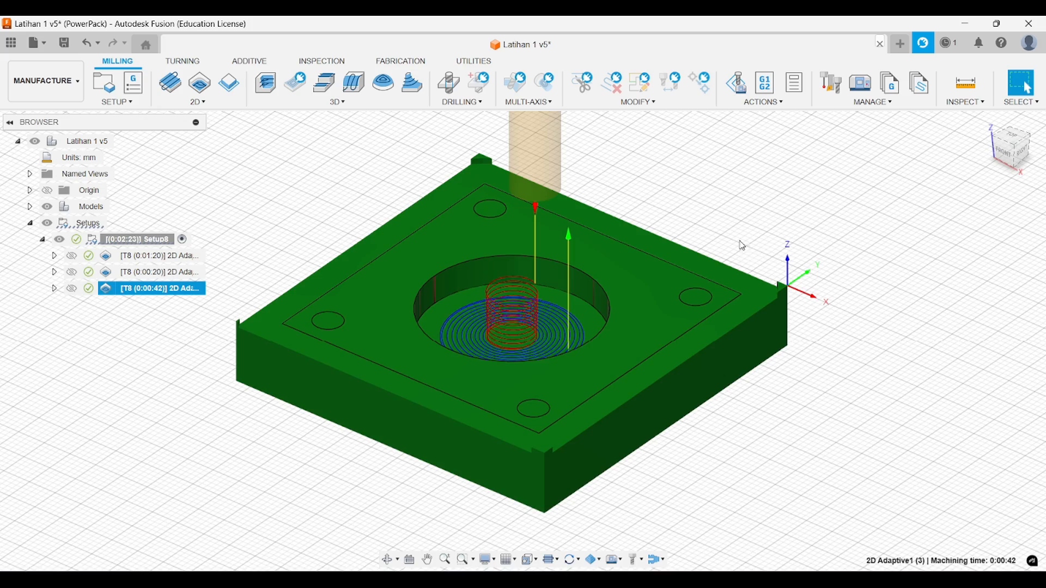
scroll(760, 234, down, 2)
shift+middle_drag(760, 234, 755, 253)
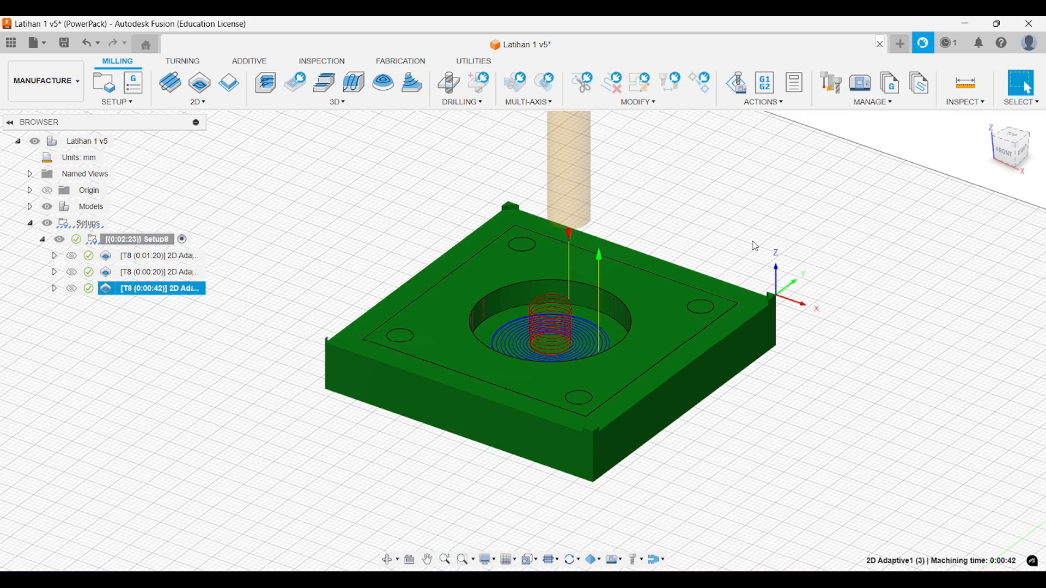
shift+middle_drag(752, 238, 756, 269)
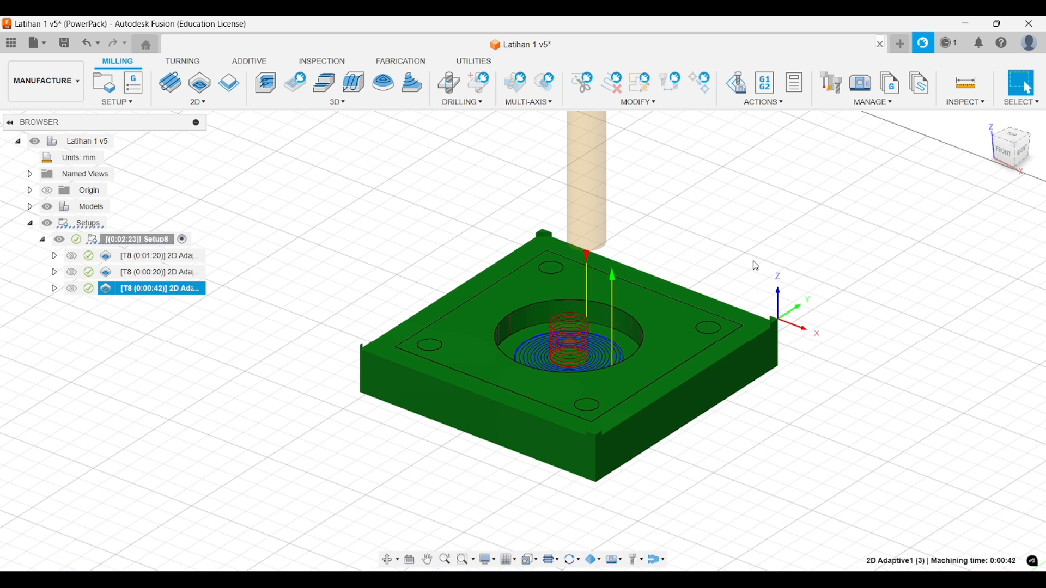
mouse_move(756, 234)
shift+middle_down()
mouse_move(763, 242)
mouse_move(733, 224)
mouse_move(735, 212)
mouse_move(751, 238)
shift+middle_up()
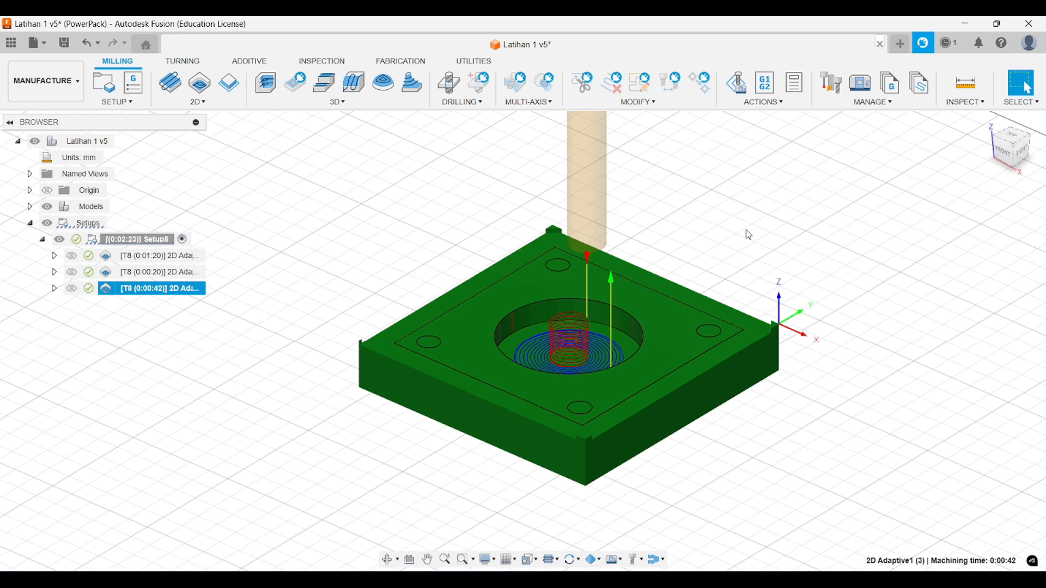
mouse_move(747, 231)
shift+middle_down()
mouse_move(726, 236)
mouse_move(745, 235)
shift+middle_up()
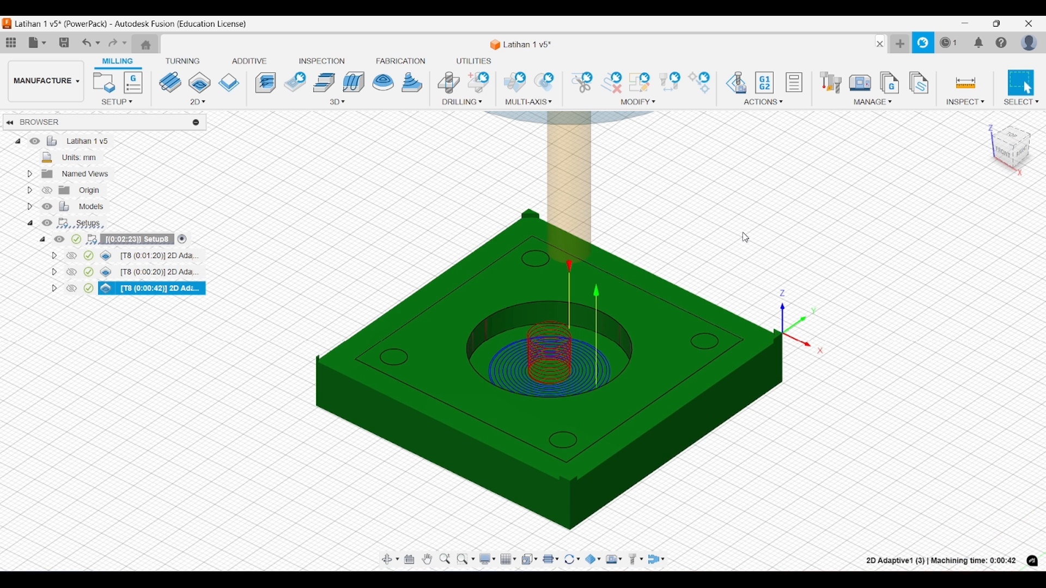
shift+middle_drag(747, 238, 747, 227)
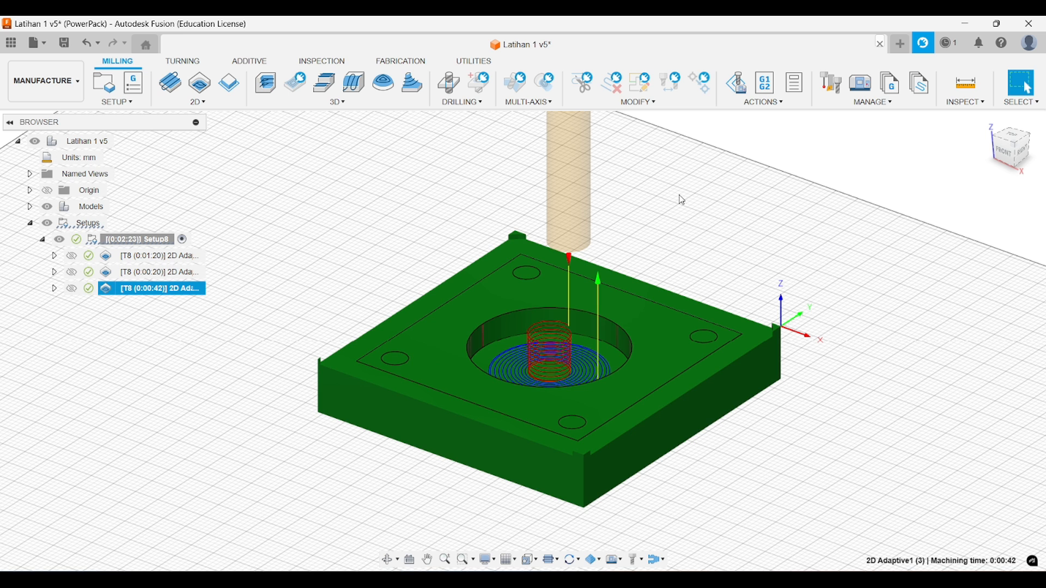
scroll(681, 200, down, 2)
middle_drag(656, 251, 623, 270)
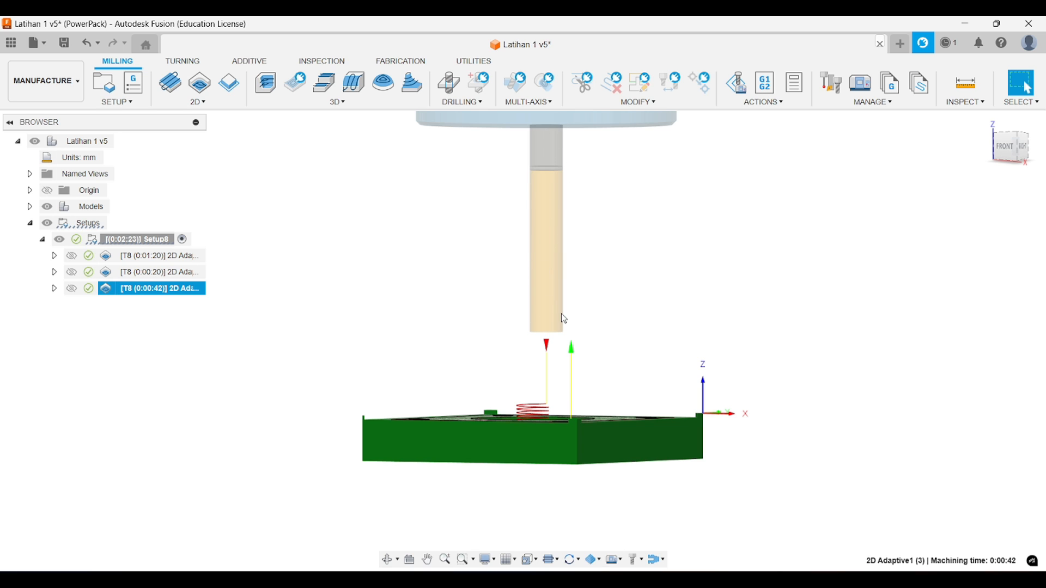
key(F6)
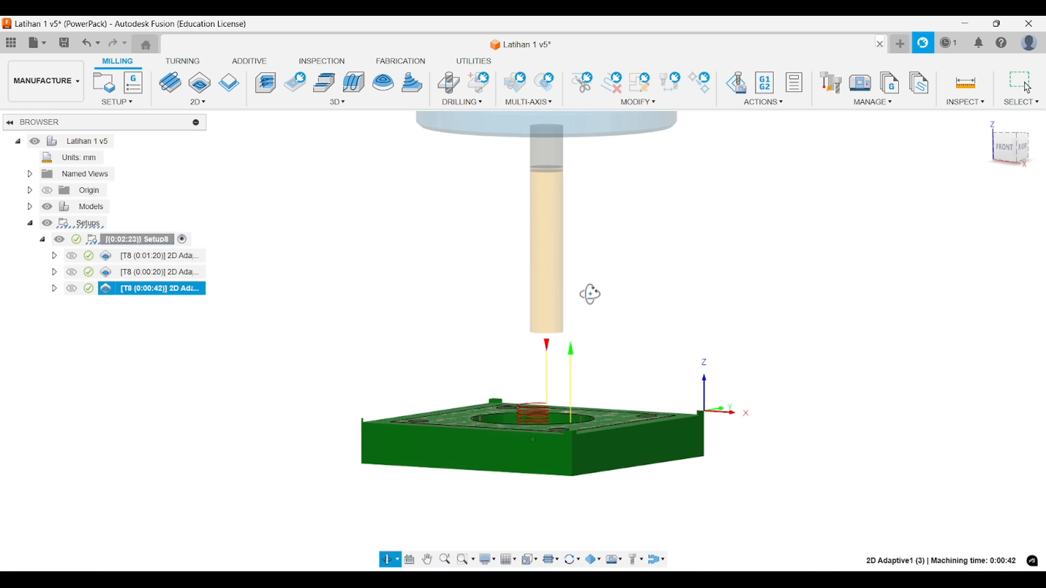
scroll(592, 273, up, 2)
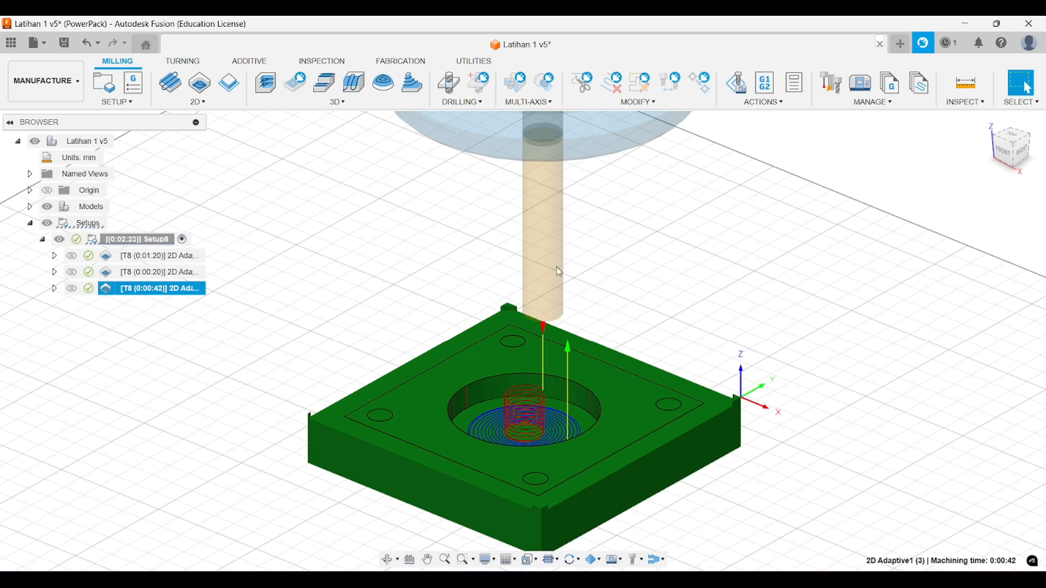
scroll(559, 292, up, 1)
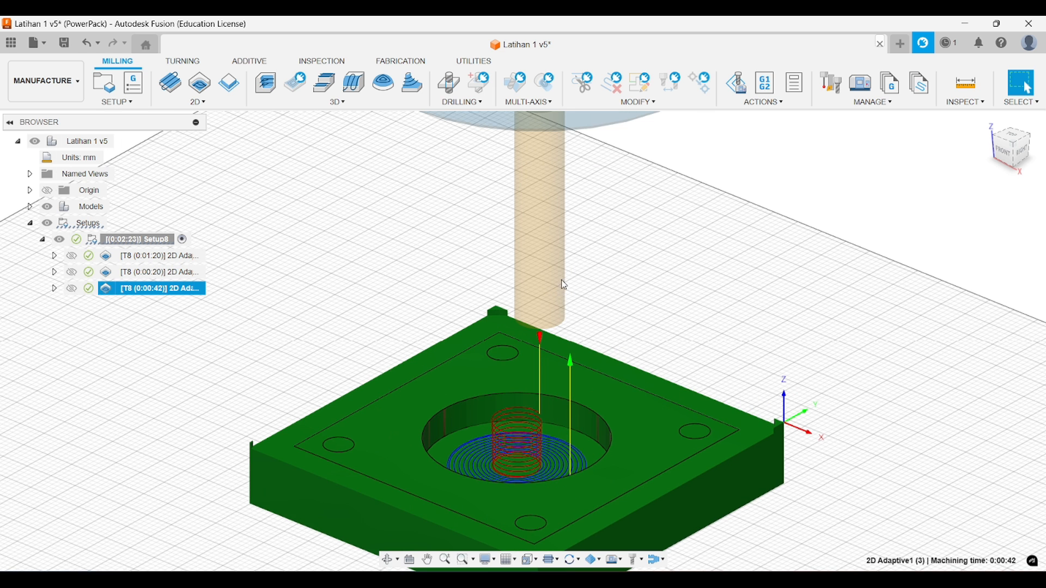
shift+middle_drag(561, 283, 588, 274)
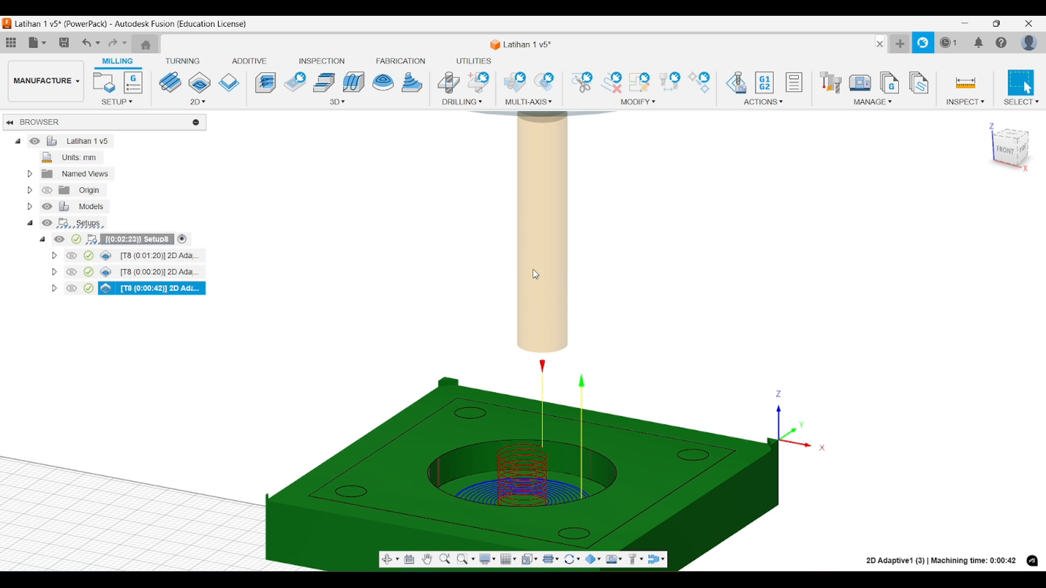
shift+middle_drag(547, 273, 614, 273)
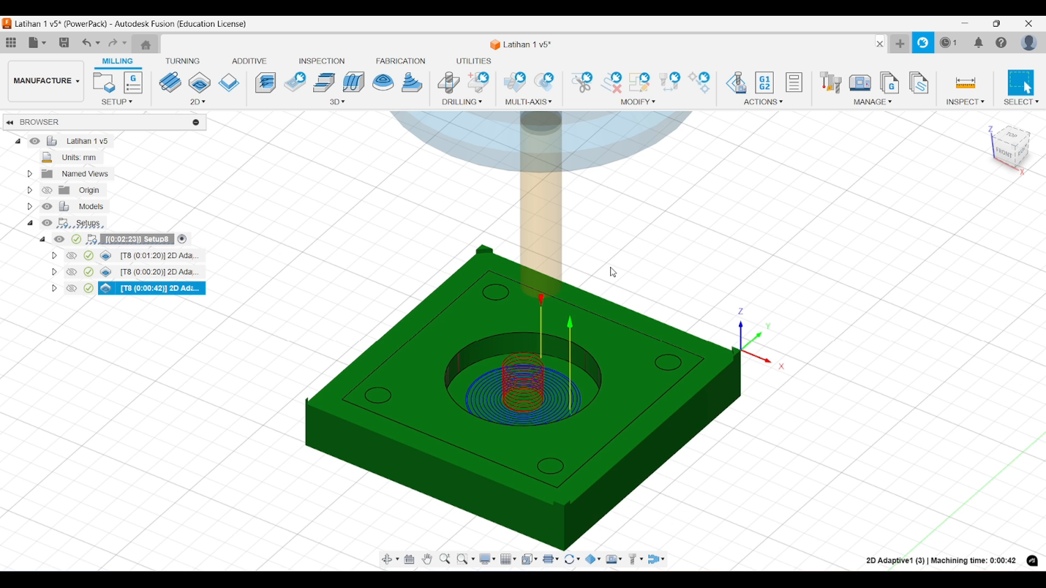
shift+middle_drag(612, 272, 619, 237)
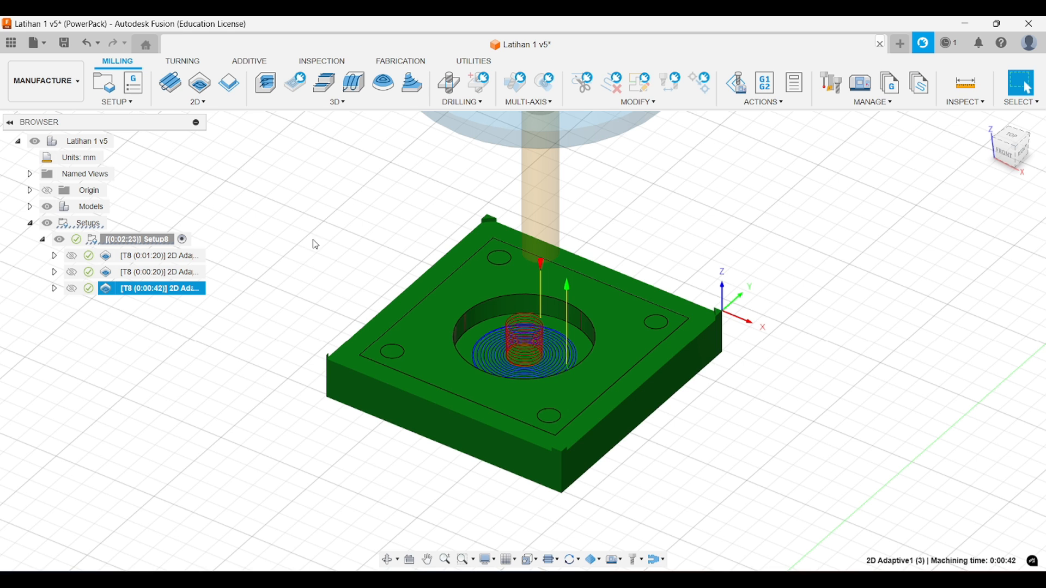
mouse_move(315, 240)
shift+middle_down()
mouse_move(360, 236)
mouse_move(338, 240)
mouse_move(338, 221)
mouse_move(336, 243)
shift+middle_up()
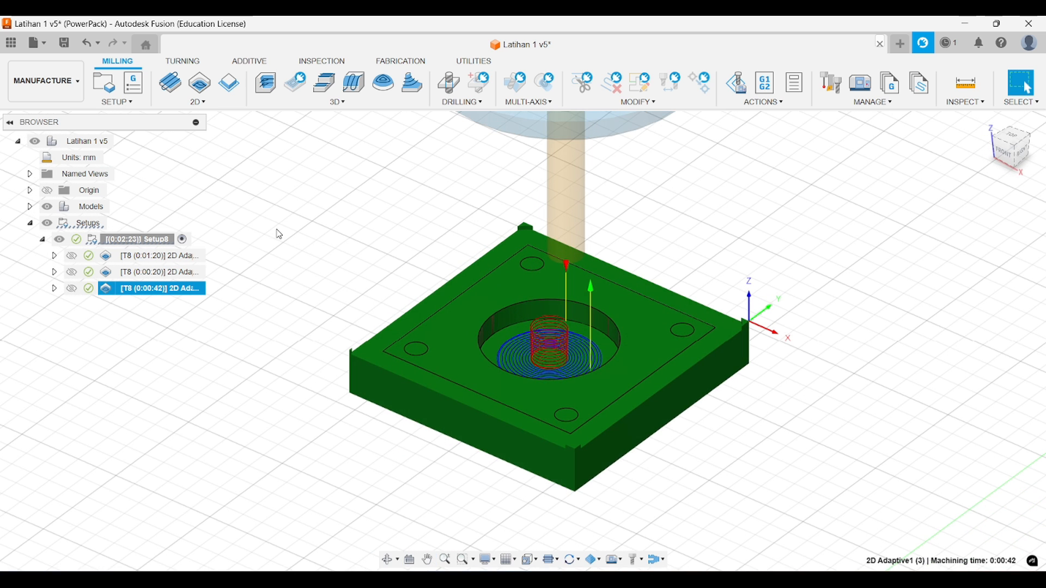
Open the tool library and start editing the 8 mm flat endmill in the Latihan 1 v5 document.
click(184, 257)
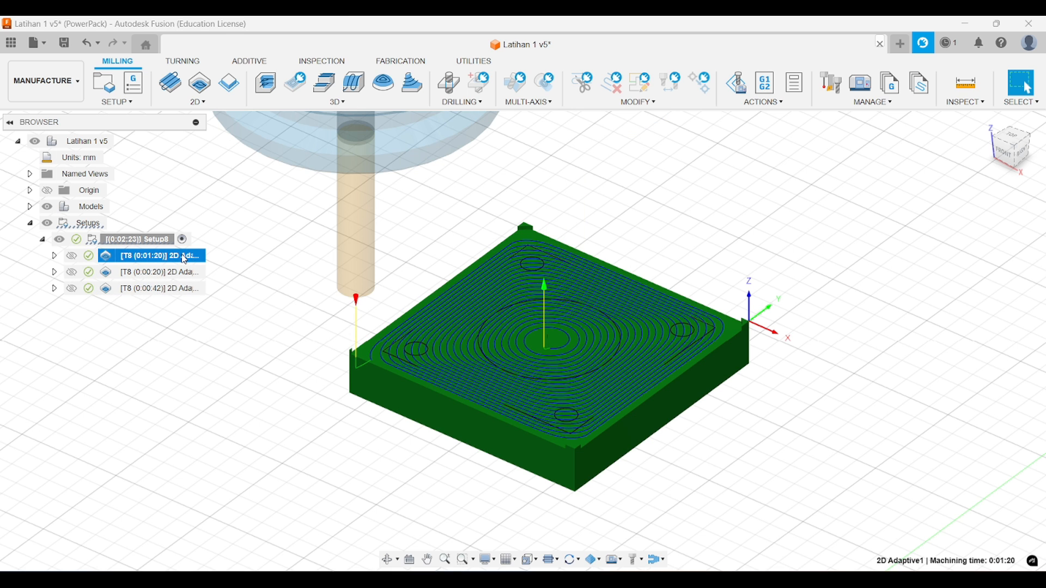
right_click(184, 257)
click(208, 38)
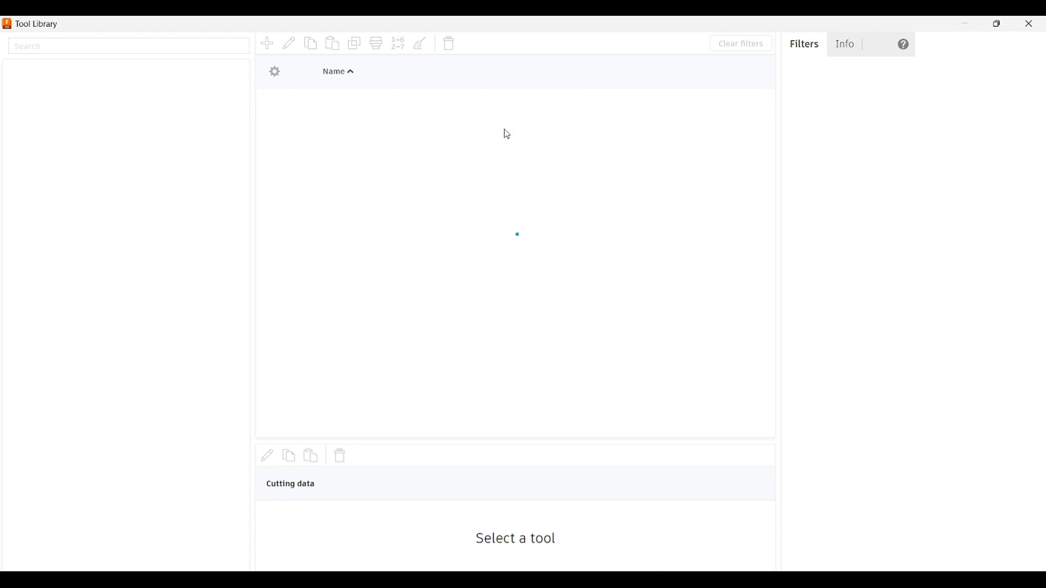
click(159, 107)
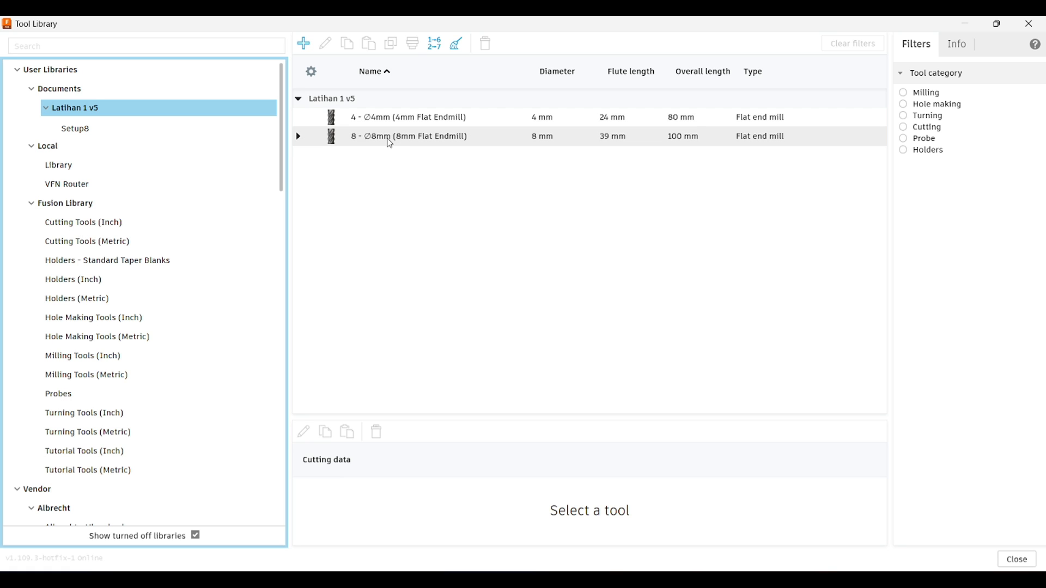
right_click(397, 141)
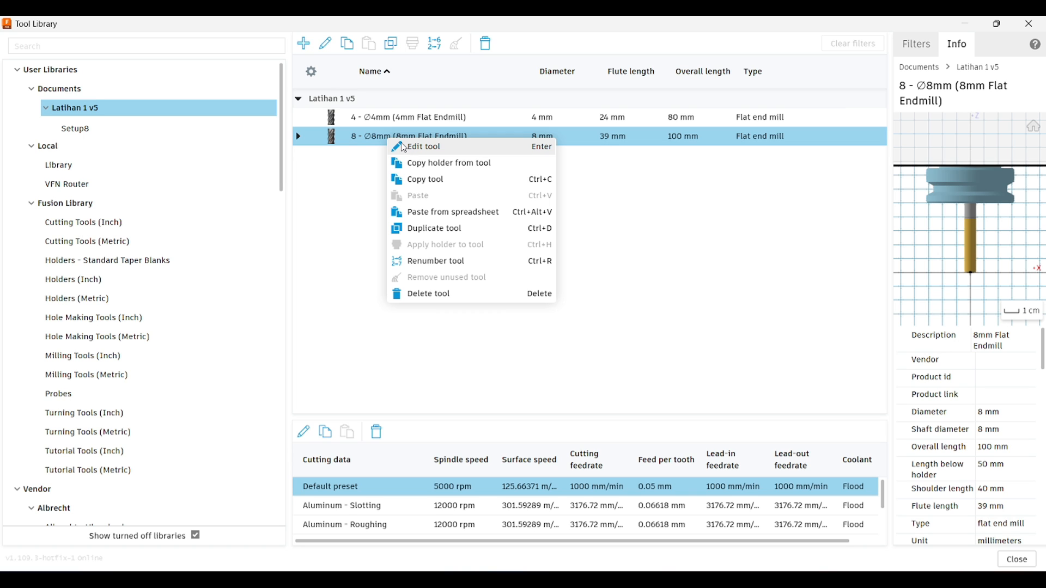
click(436, 148)
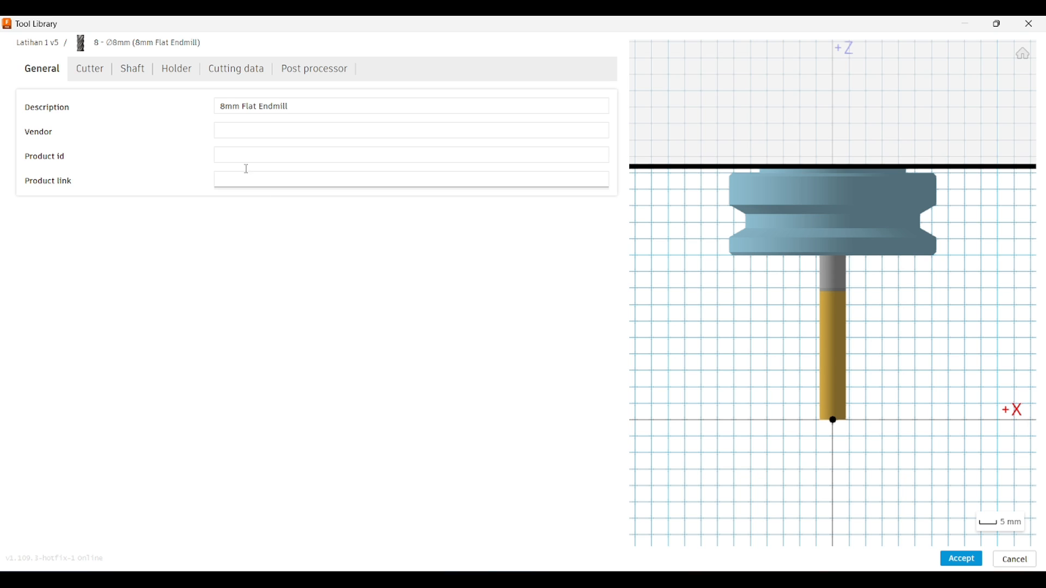
Review the speed, feedrate, linking and coolant settings in the endmill's default cutting data preset.
click(234, 74)
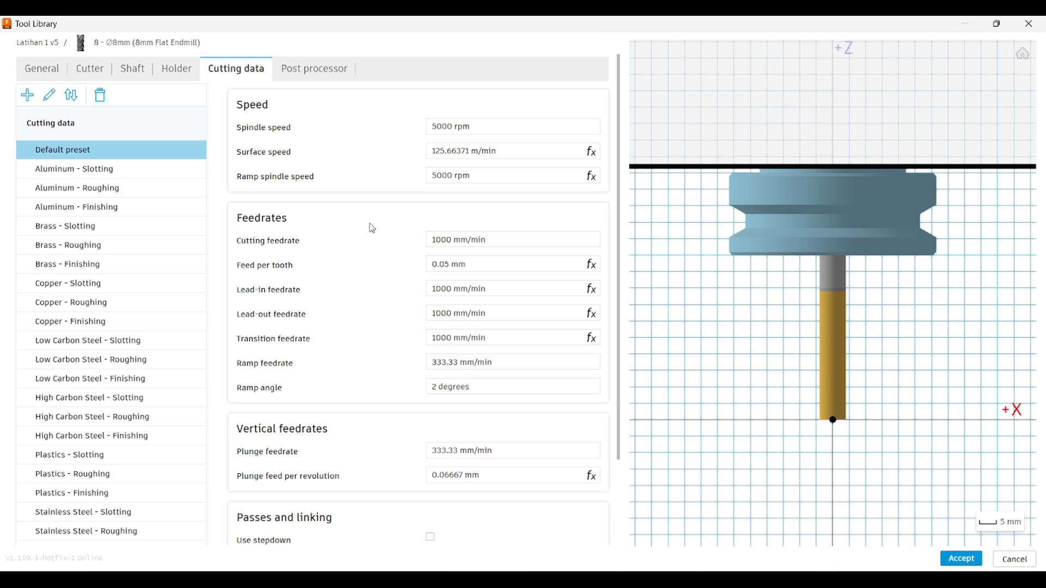
scroll(318, 349, down, 3)
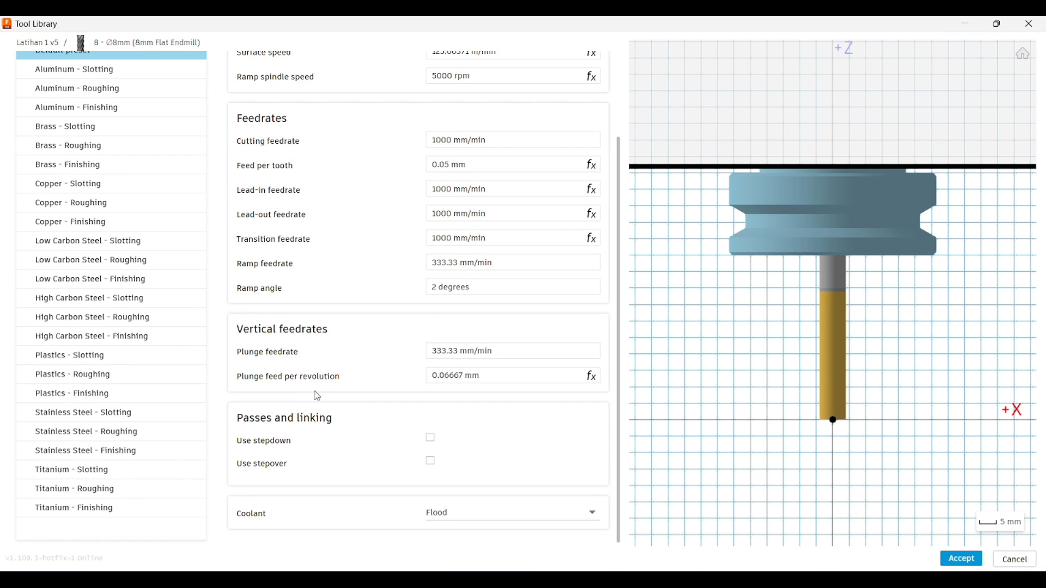
scroll(318, 396, up, 2)
scroll(317, 396, up, 1)
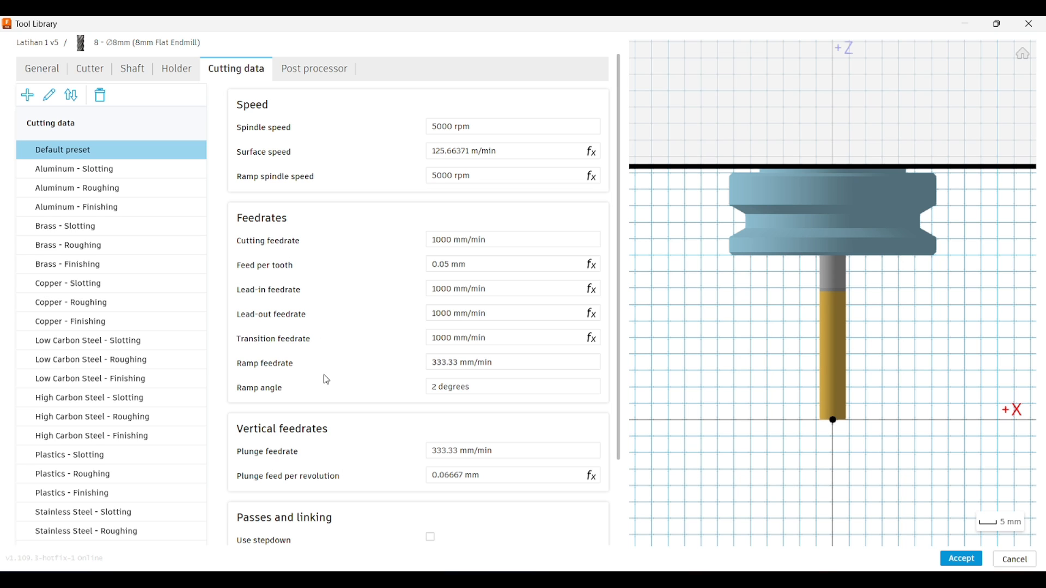
mouse_move(288, 312)
mouse_move(465, 119)
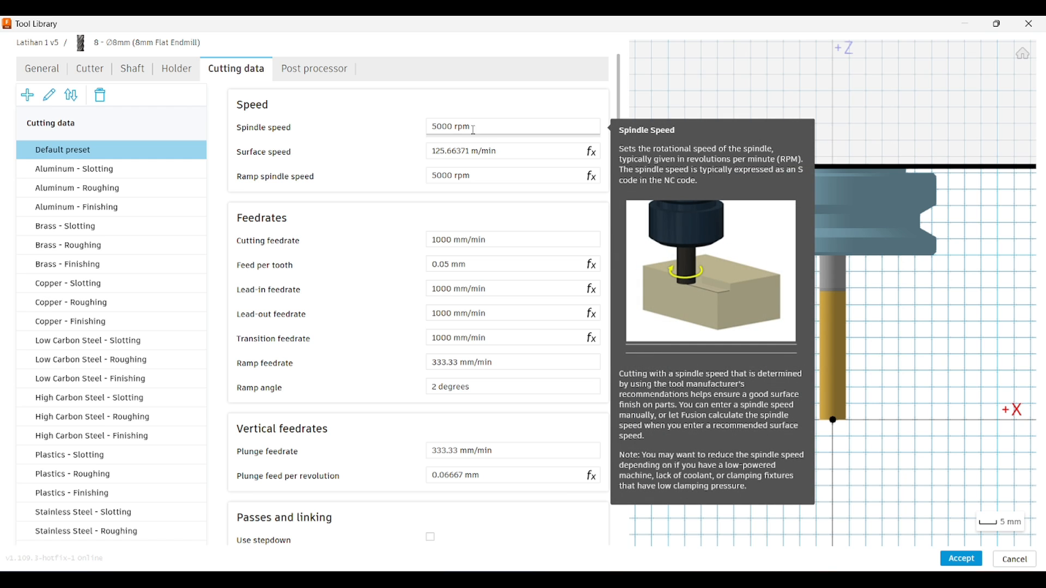
mouse_move(416, 188)
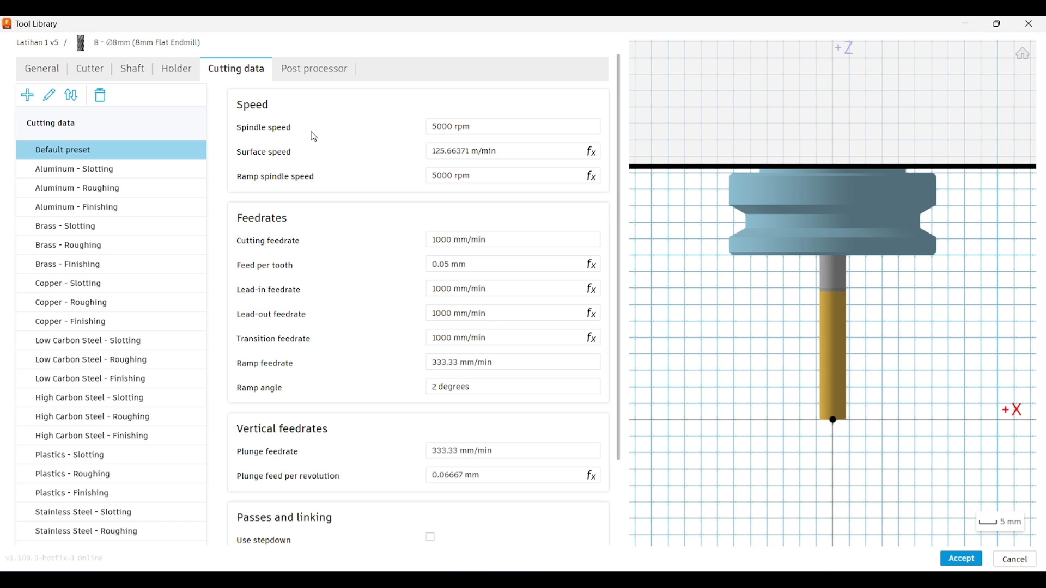
Set the default preset's spindle speed to 8000 rpm for the 8 mm flat endmill.
mouse_move(314, 135)
click(437, 128)
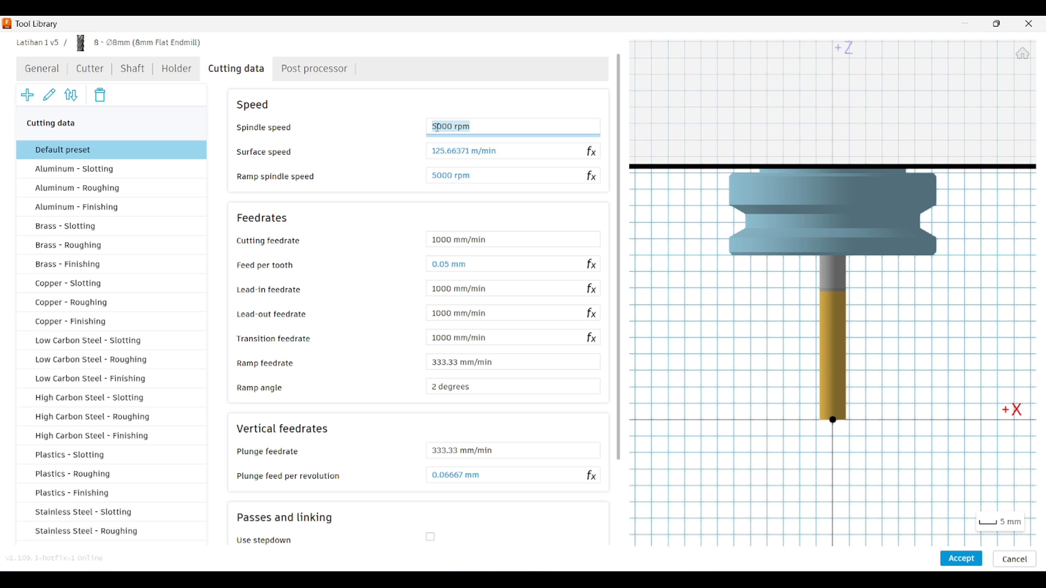
click(437, 128)
text(8)
click(493, 177)
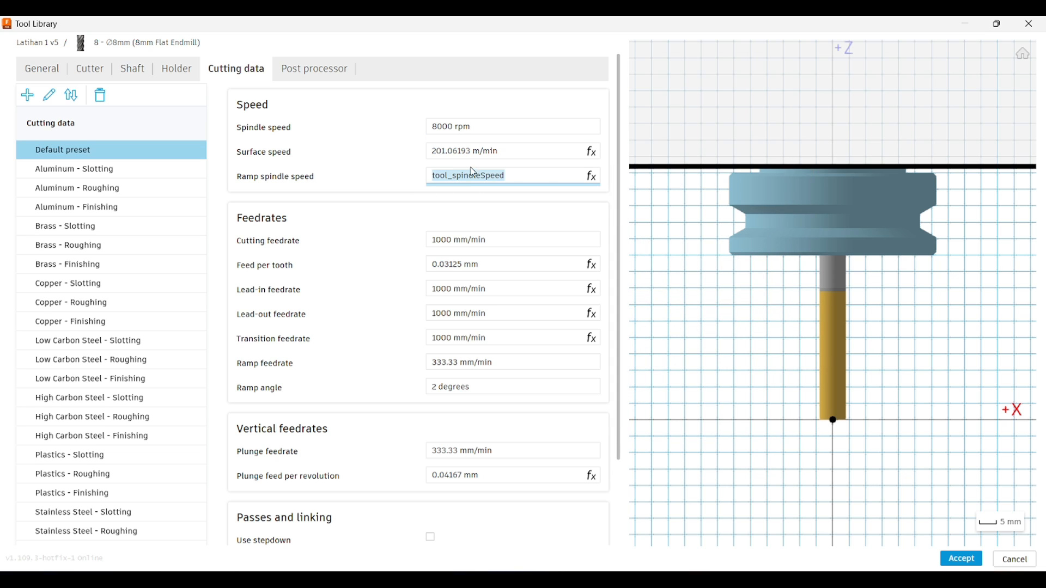
mouse_move(454, 154)
mouse_move(441, 126)
mouse_move(468, 122)
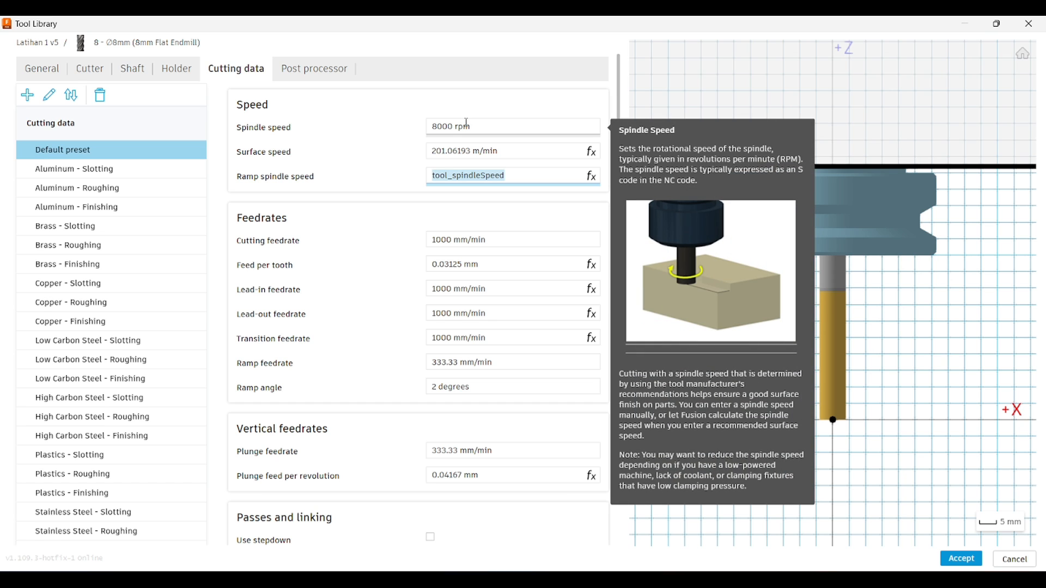
click(345, 184)
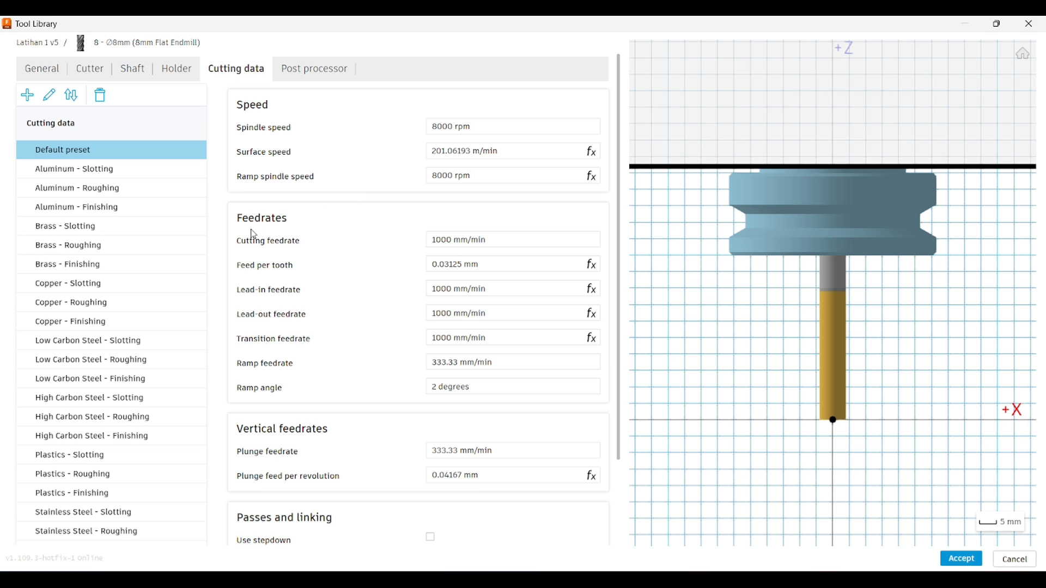
Set the cutting feedrate of the 8 mm flat endmill's default preset to 2000 mm/min.
mouse_move(309, 233)
mouse_move(335, 247)
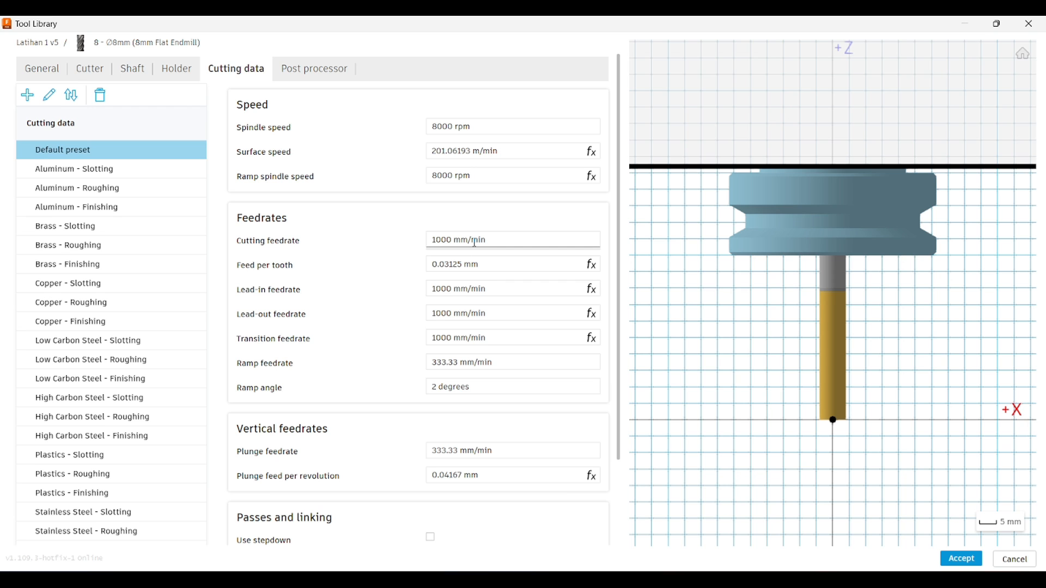
mouse_move(477, 240)
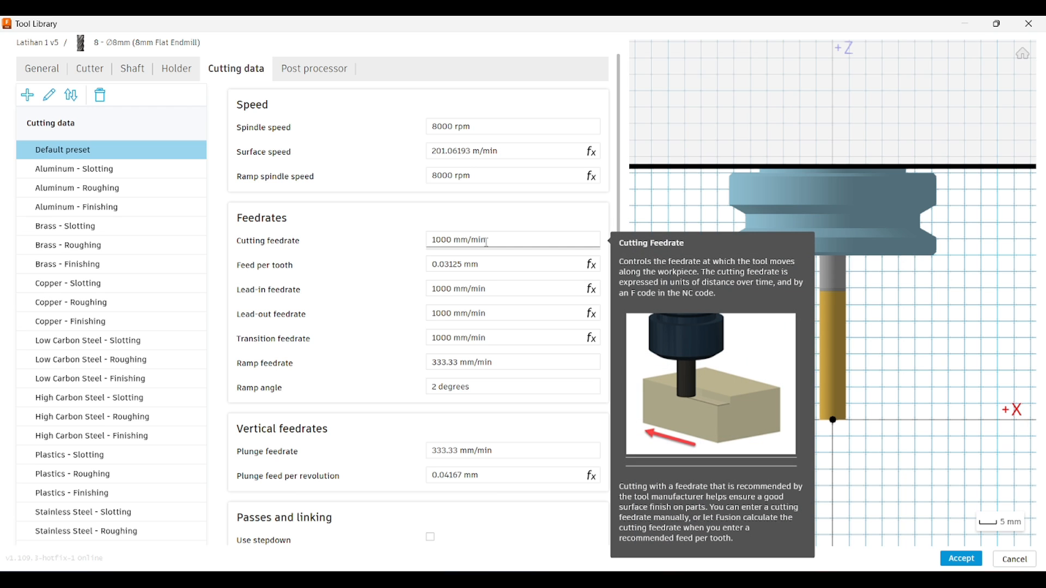
click(435, 240)
drag(436, 239, 430, 239)
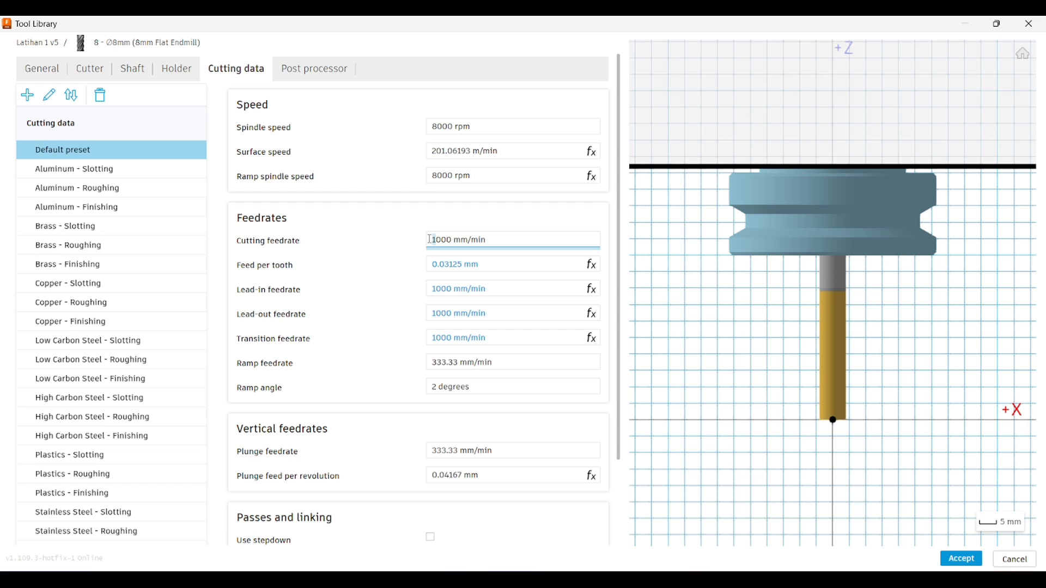
text(2)
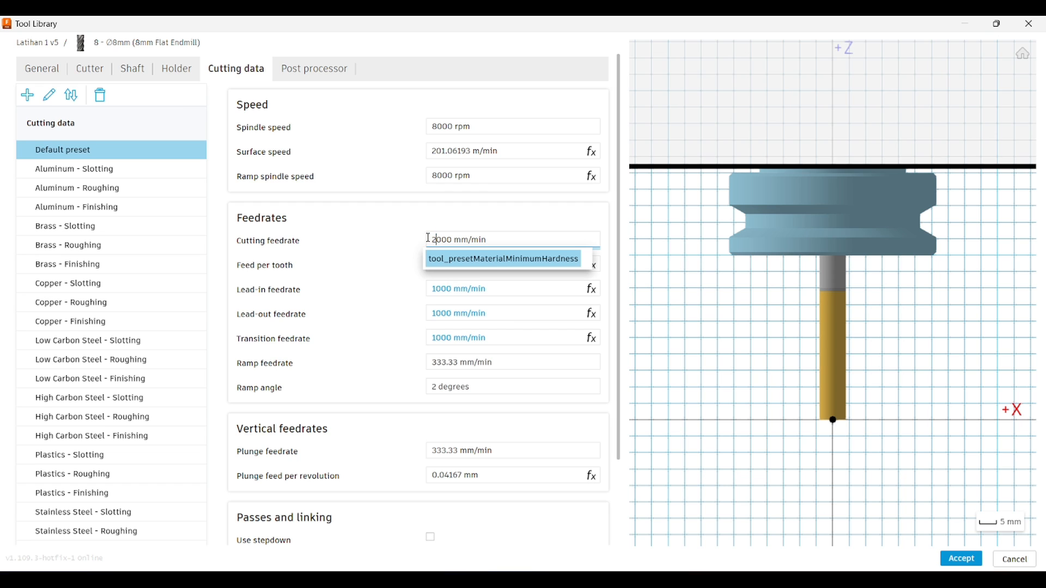
click(408, 215)
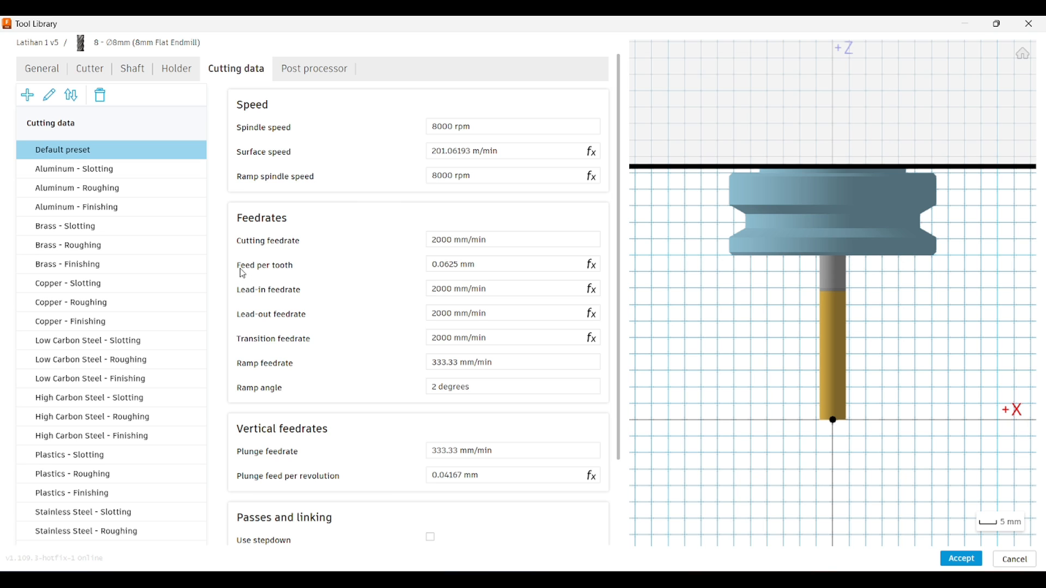
Accept the endmill's edited cutting data and close the tool library.
mouse_move(243, 273)
click(438, 243)
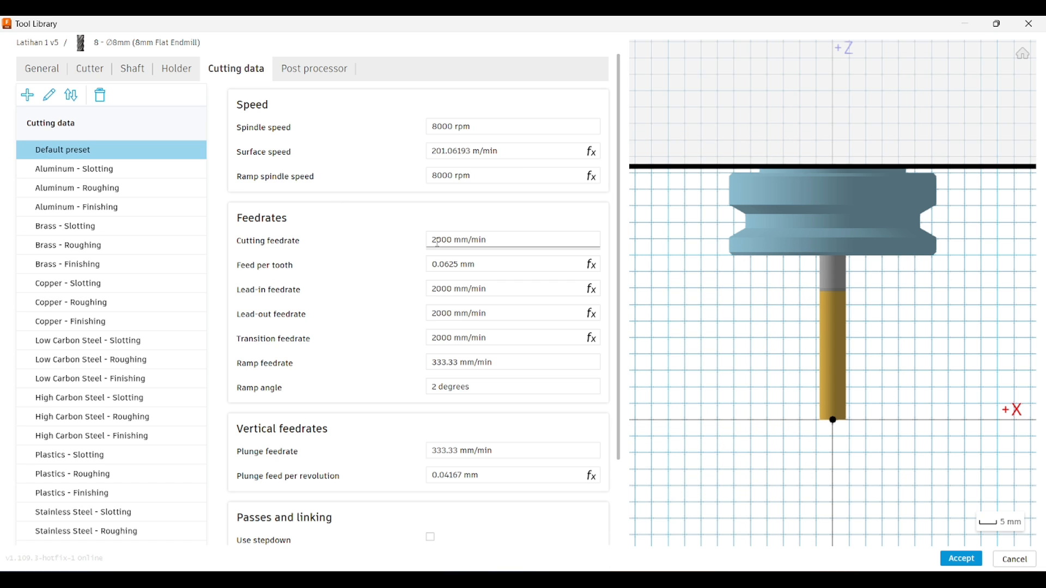
mouse_move(439, 243)
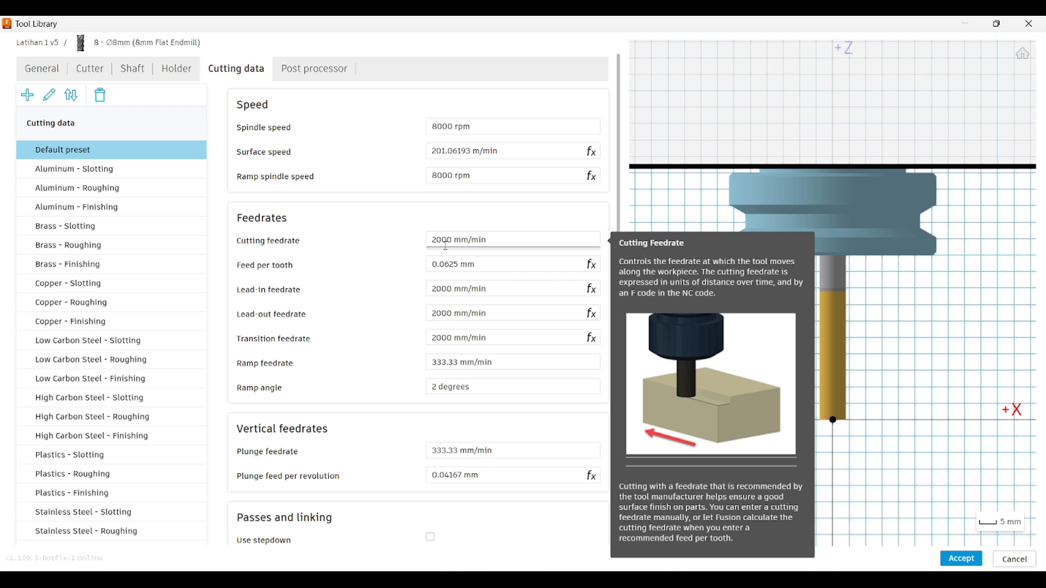
mouse_move(434, 267)
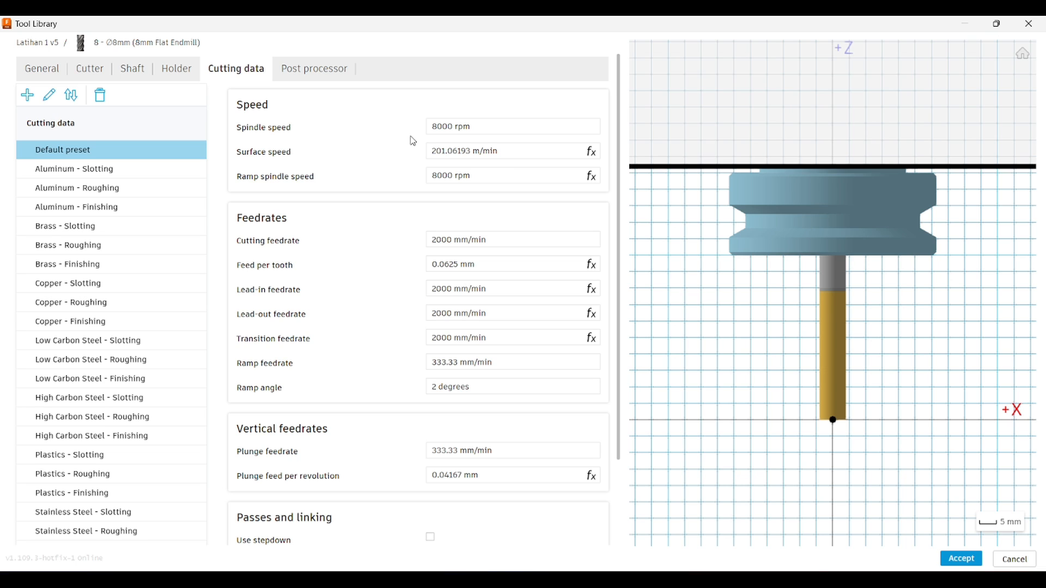
click(963, 561)
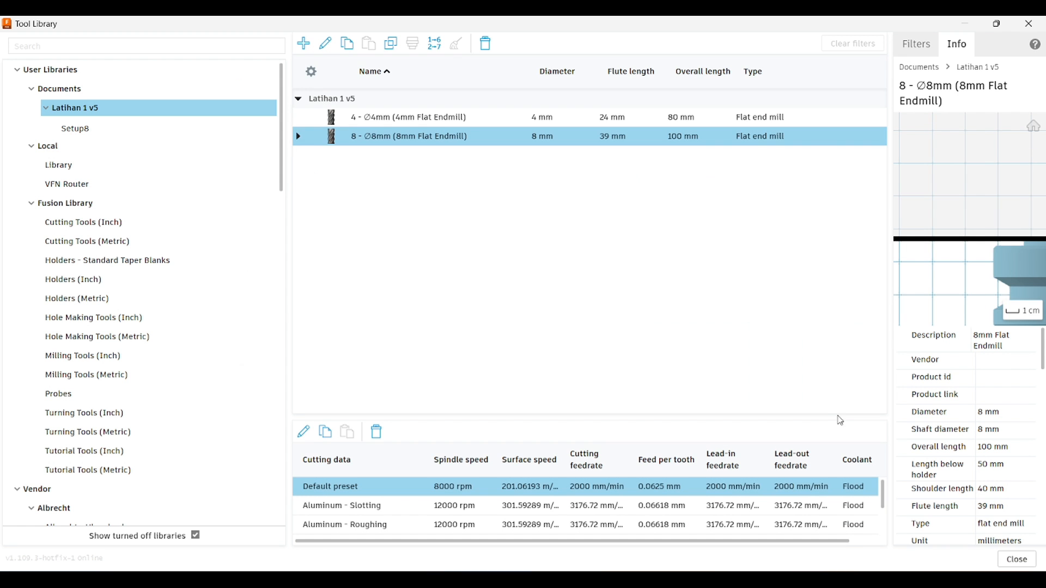
click(1017, 561)
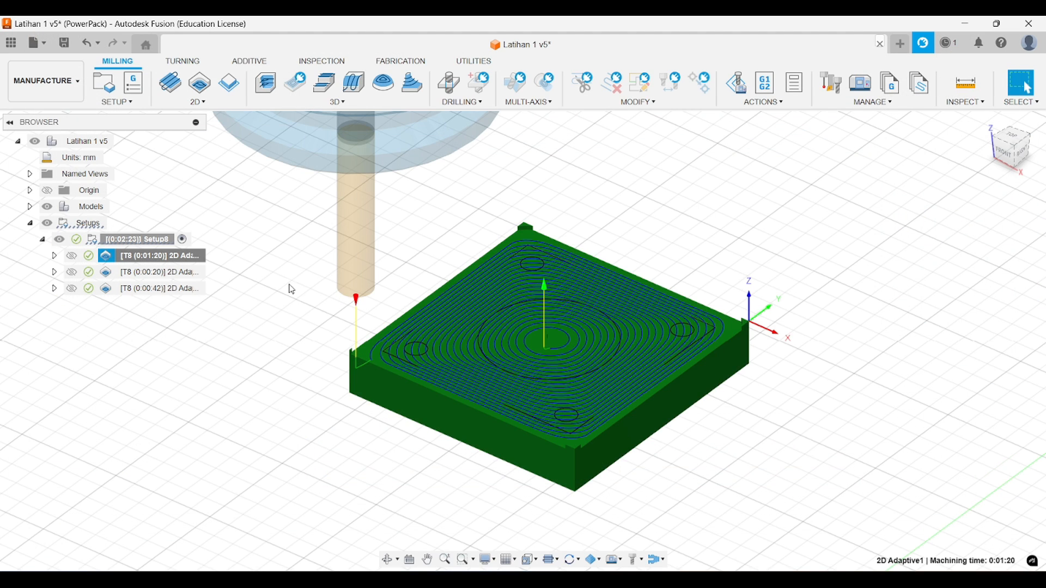
Compare the toolpaths and machining times of the three 2D Adaptive operations in Setup8.
middle_drag(292, 289, 335, 274)
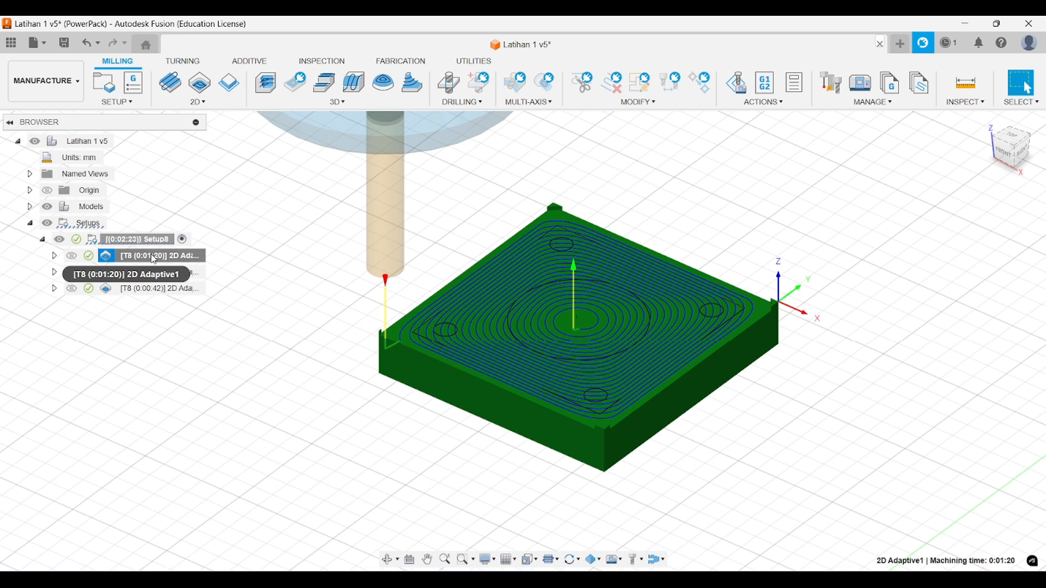
click(166, 288)
click(174, 270)
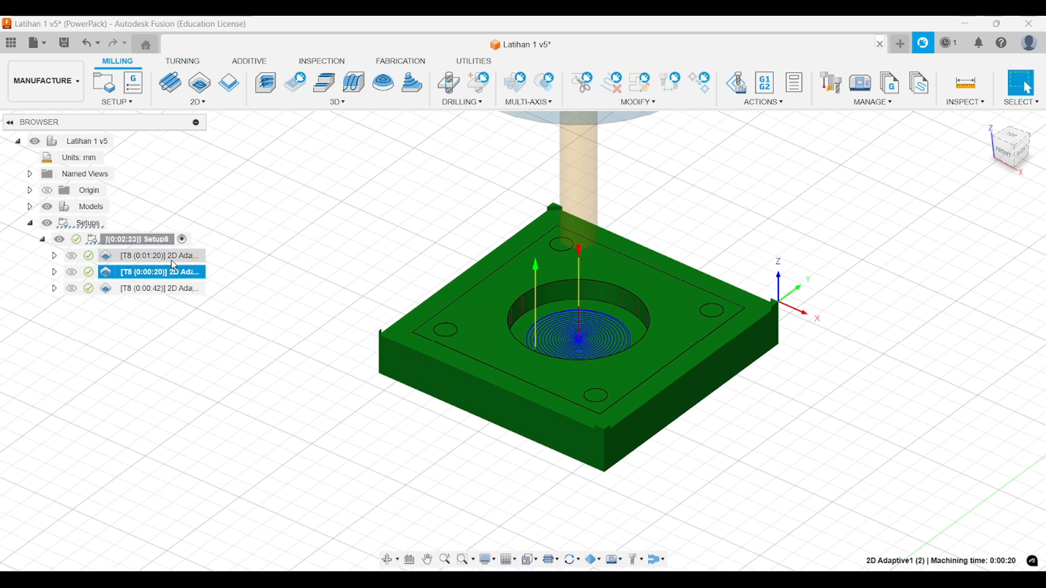
click(176, 285)
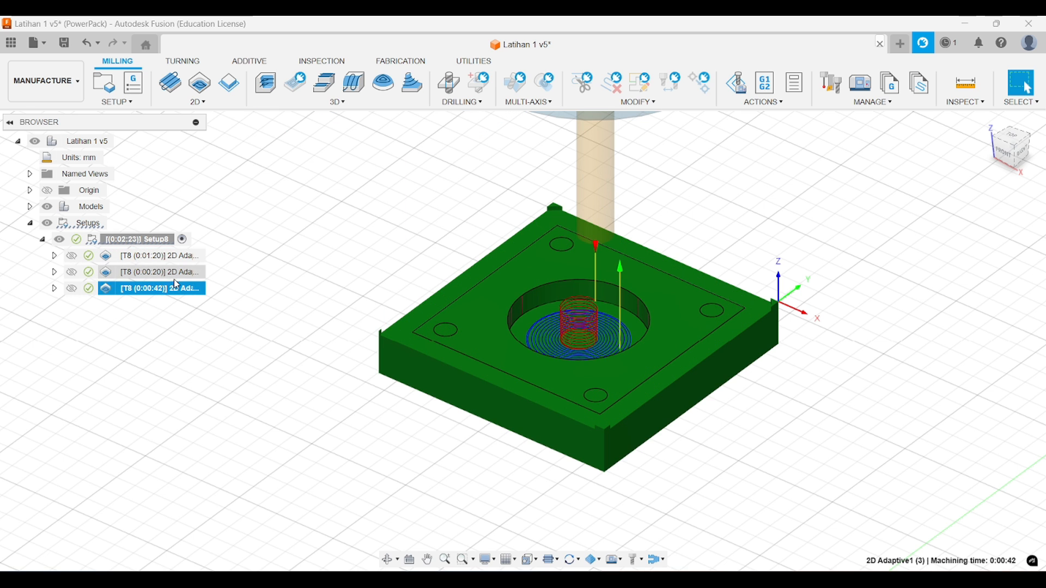
click(163, 256)
click(164, 272)
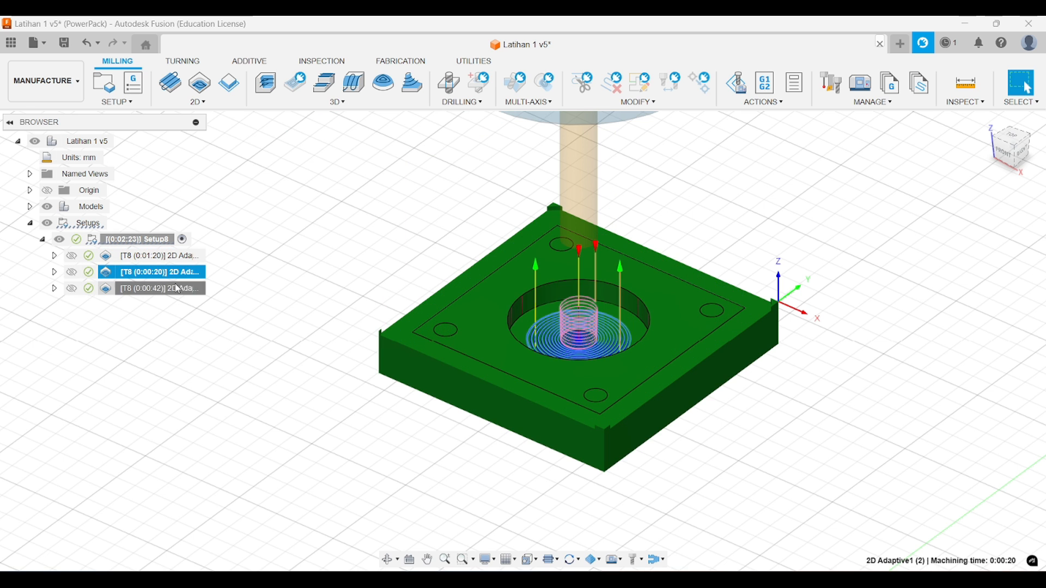
click(177, 289)
click(175, 256)
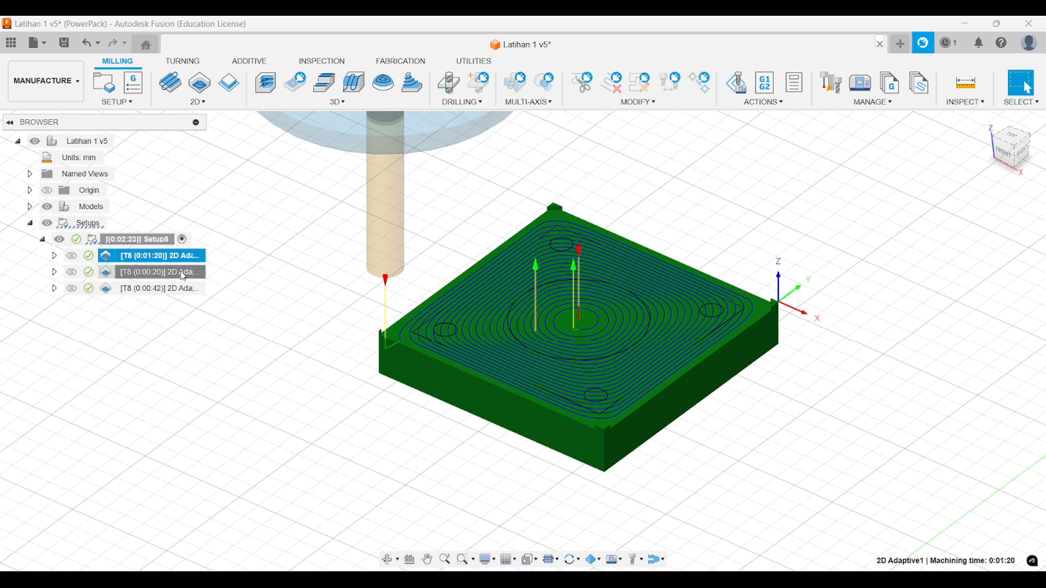
click(184, 275)
click(184, 284)
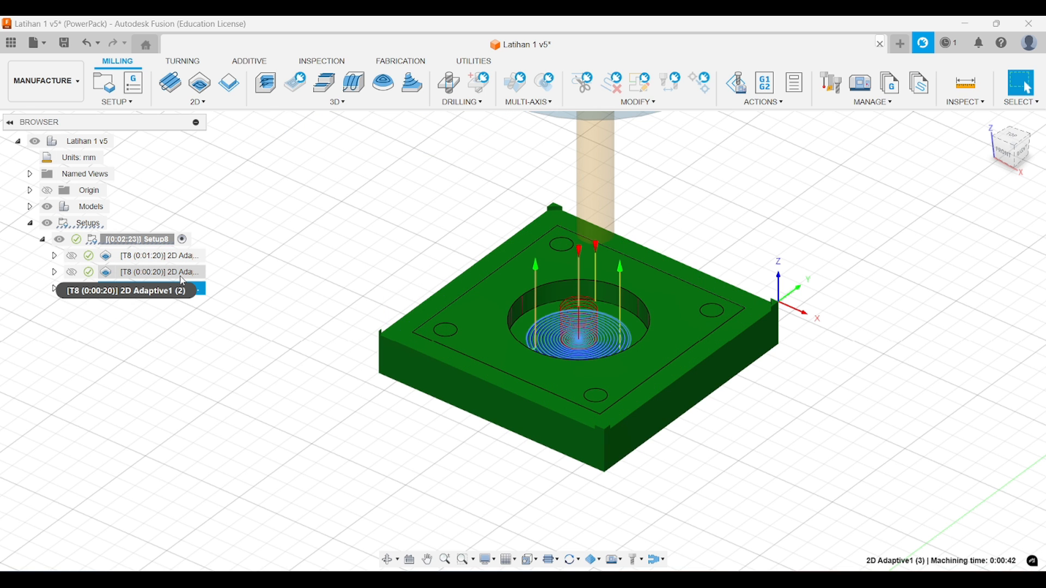
click(181, 259)
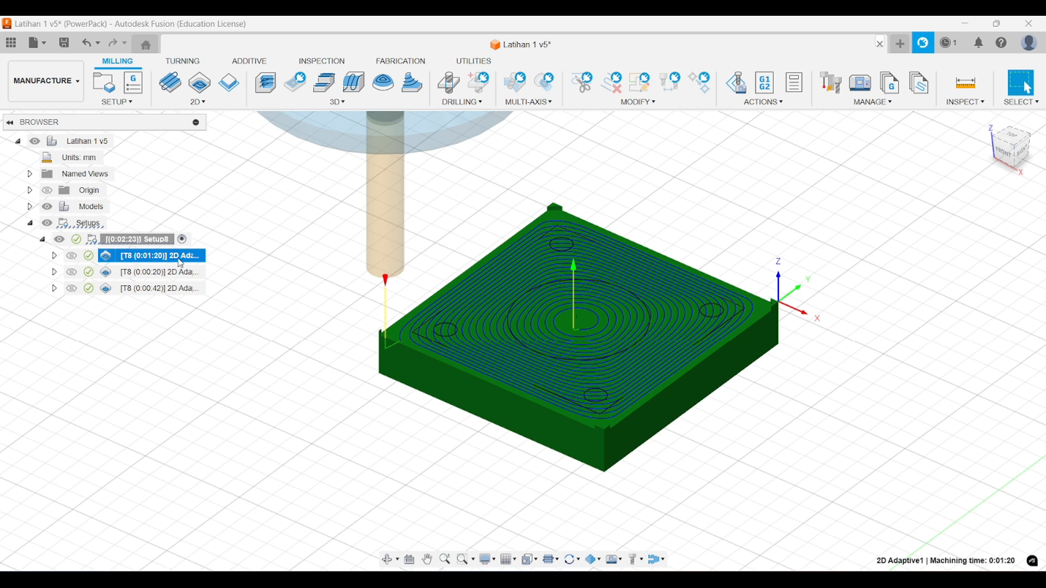
Edit the 2D Adaptive1 facing operation and set its spindle speed to 6000 rpm.
right_click(181, 264)
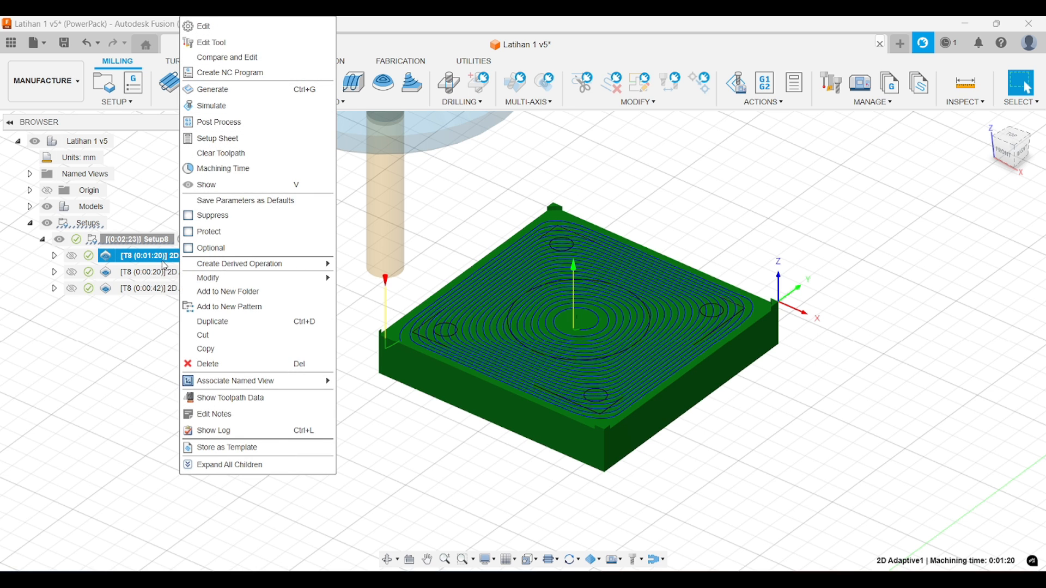
right_click(161, 259)
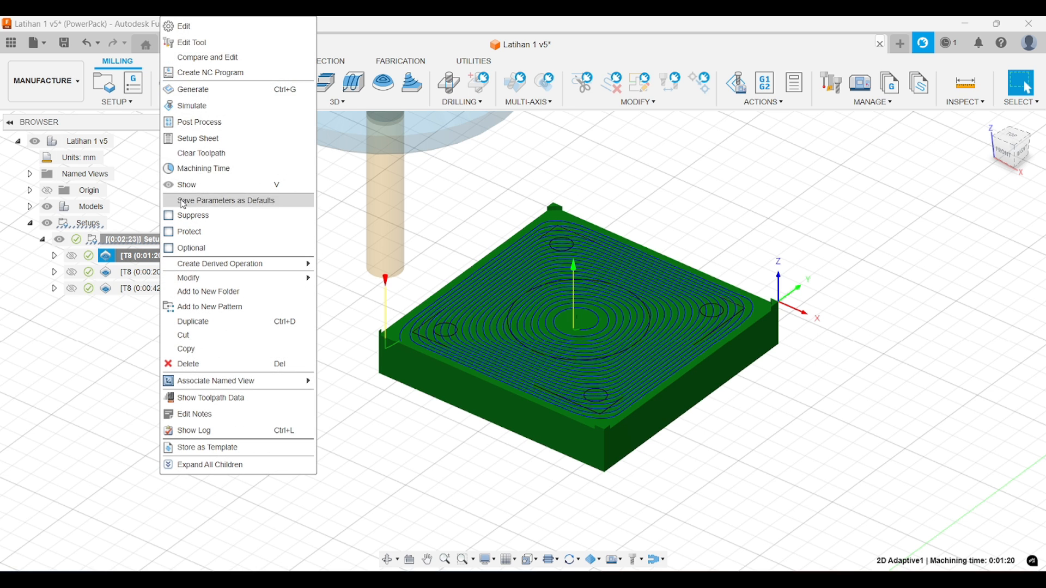
click(212, 29)
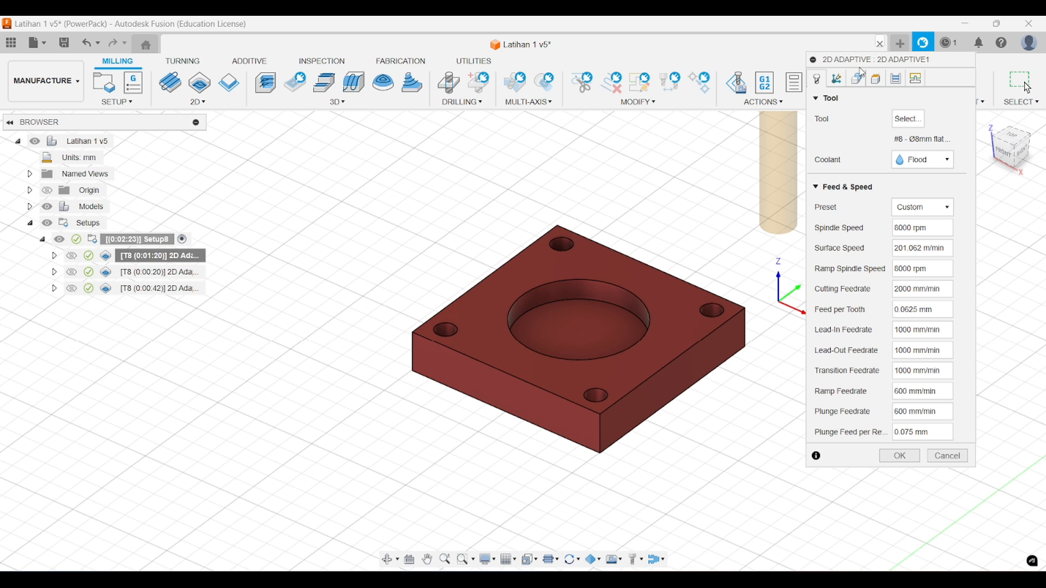
drag(862, 61, 864, 129)
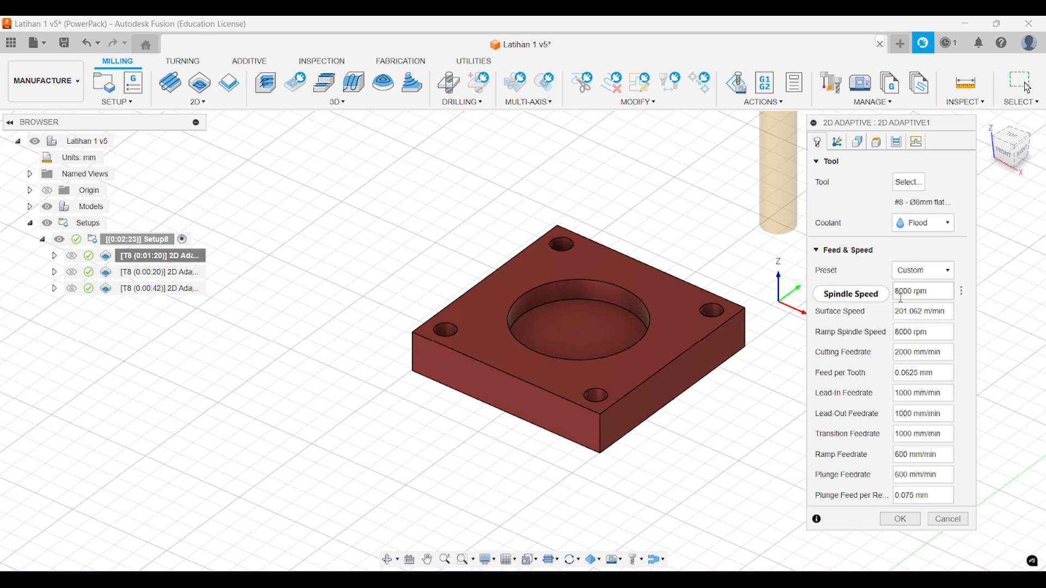
drag(899, 291, 890, 298)
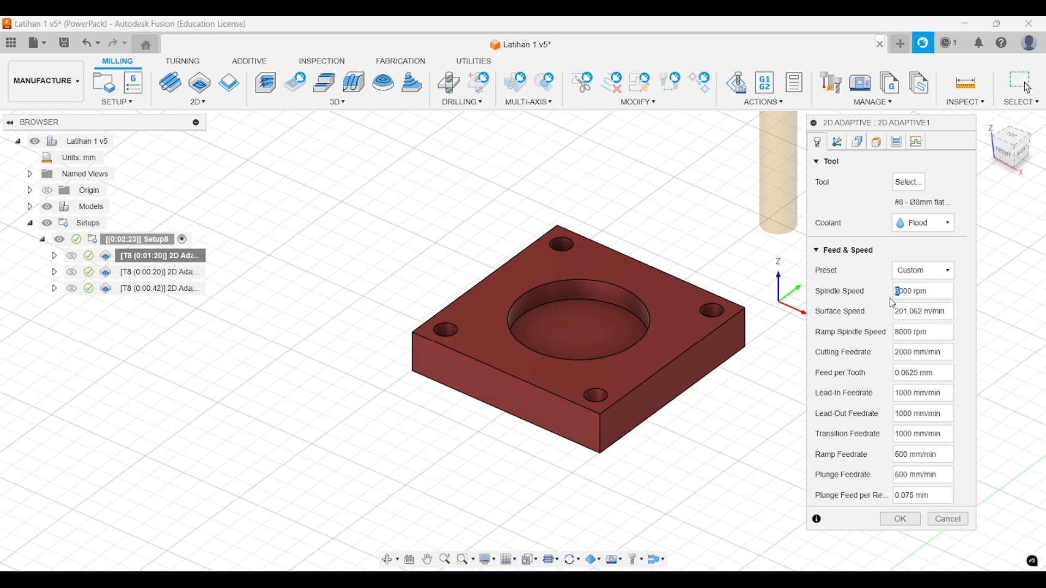
text(6)
click(897, 517)
Move the 2D Adaptive1 (3) pocket operation to the first place in Setup8, ahead of 2D Adaptive1.
scroll(419, 207, up, 2)
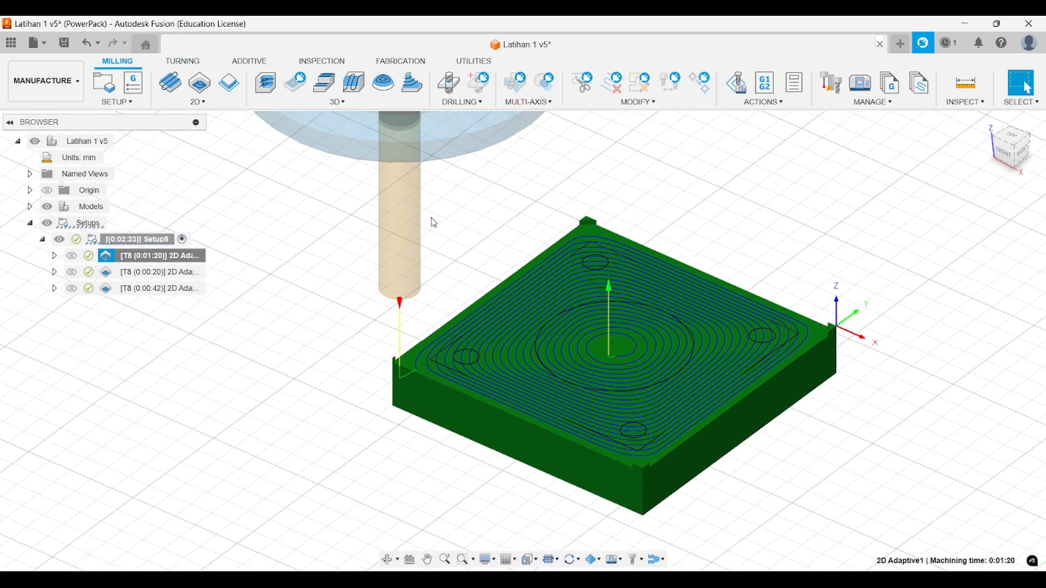
click(197, 272)
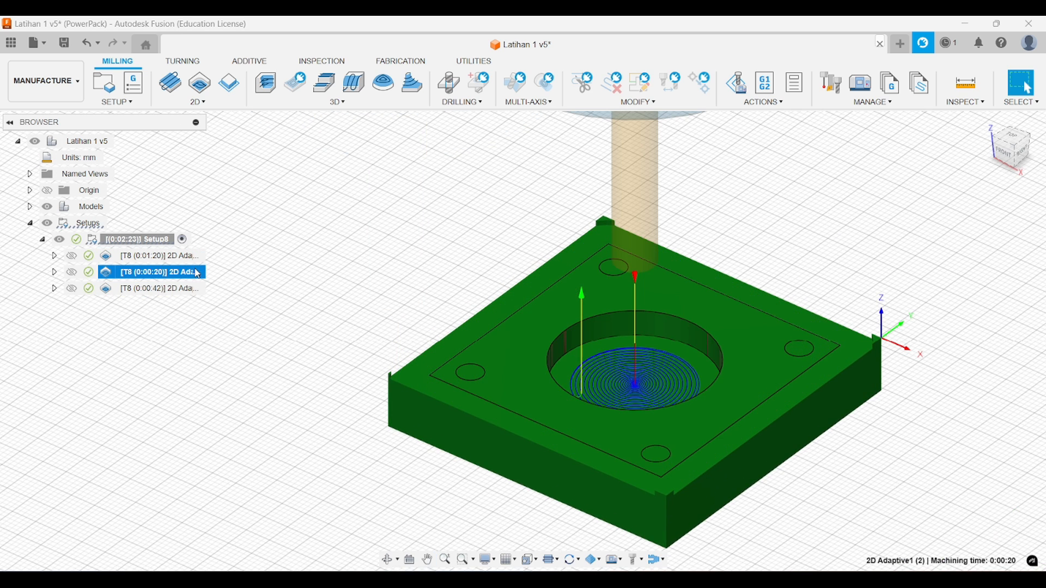
drag(187, 287, 203, 251)
shift+middle_drag(450, 291, 488, 283)
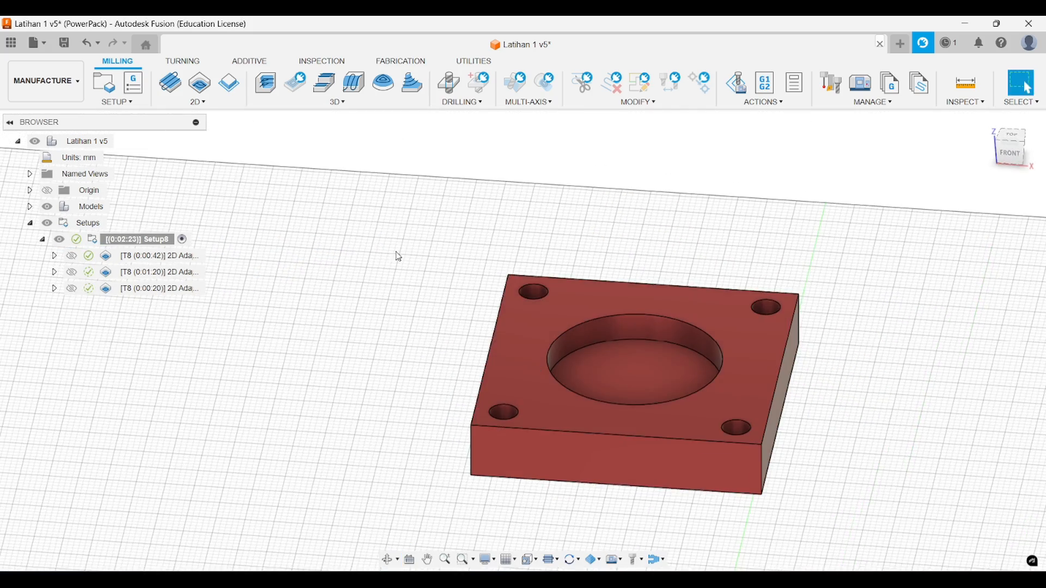
shift+middle_drag(399, 257, 361, 264)
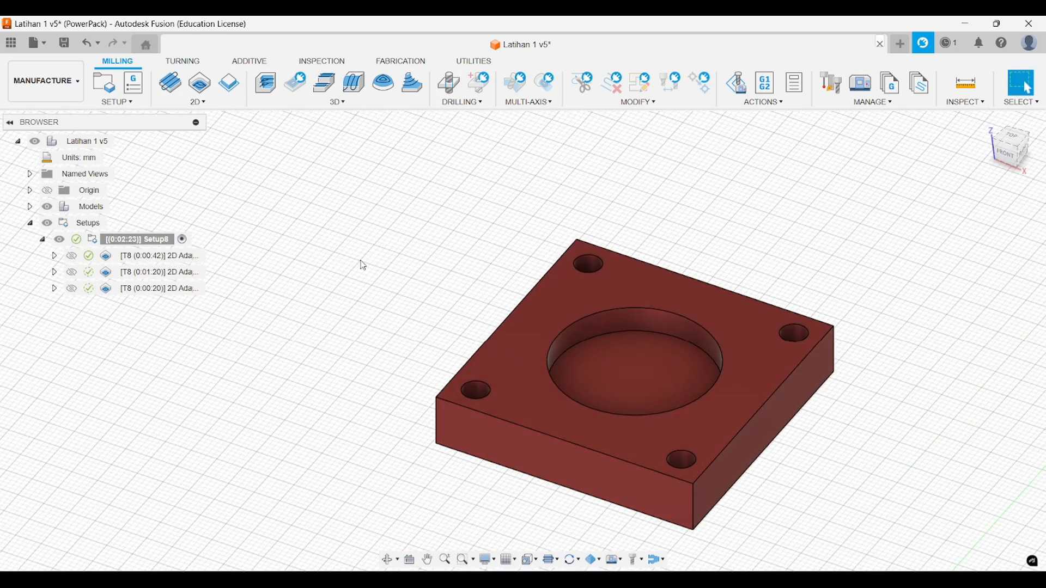
Examine the reordered pocket operation's helical entry and clearing passes against the stock and the circular pocket floor.
click(202, 255)
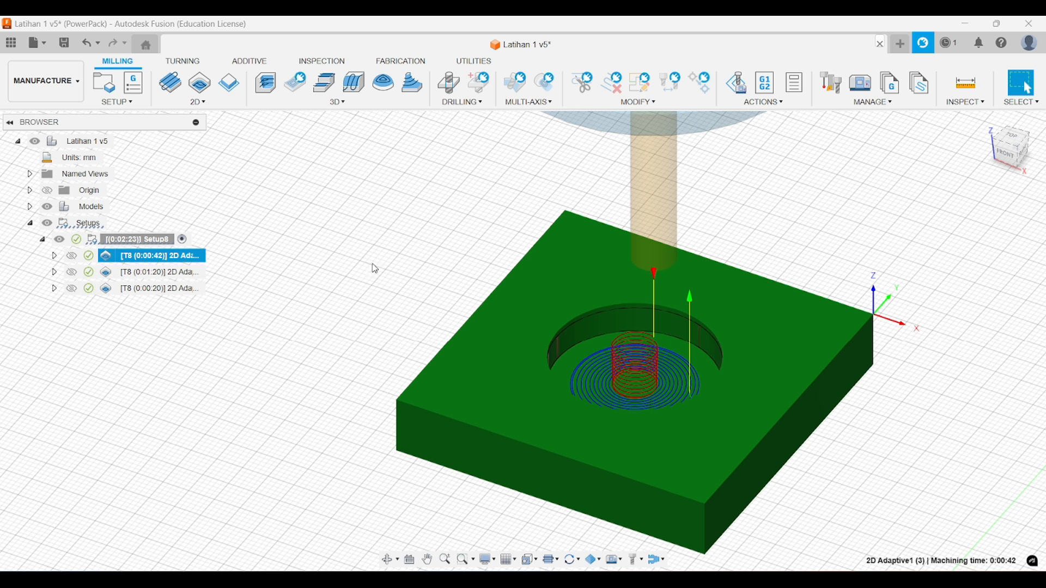
middle_drag(504, 240, 441, 184)
scroll(466, 184, up, 1)
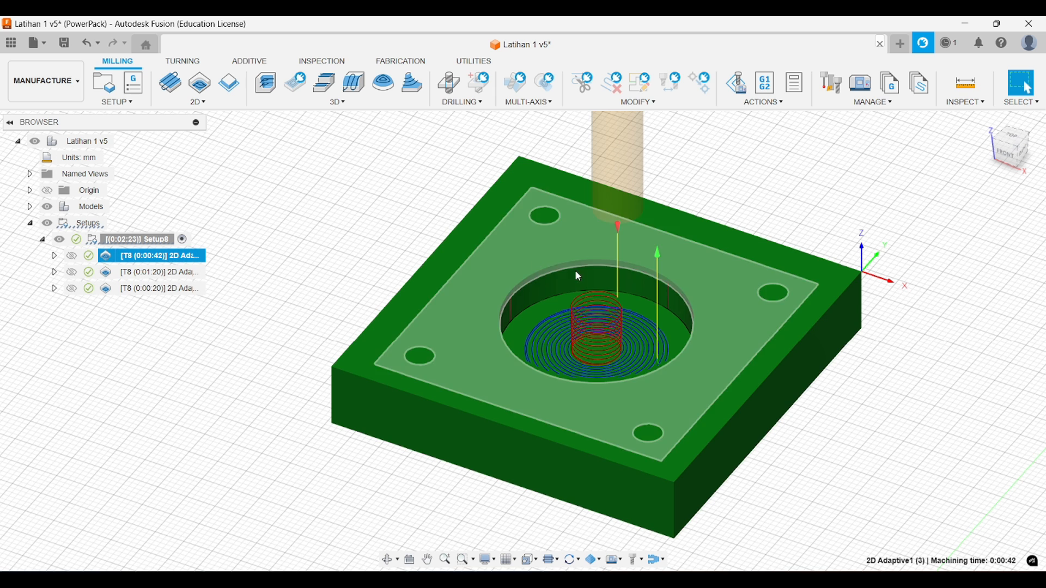
scroll(843, 231, down, 2)
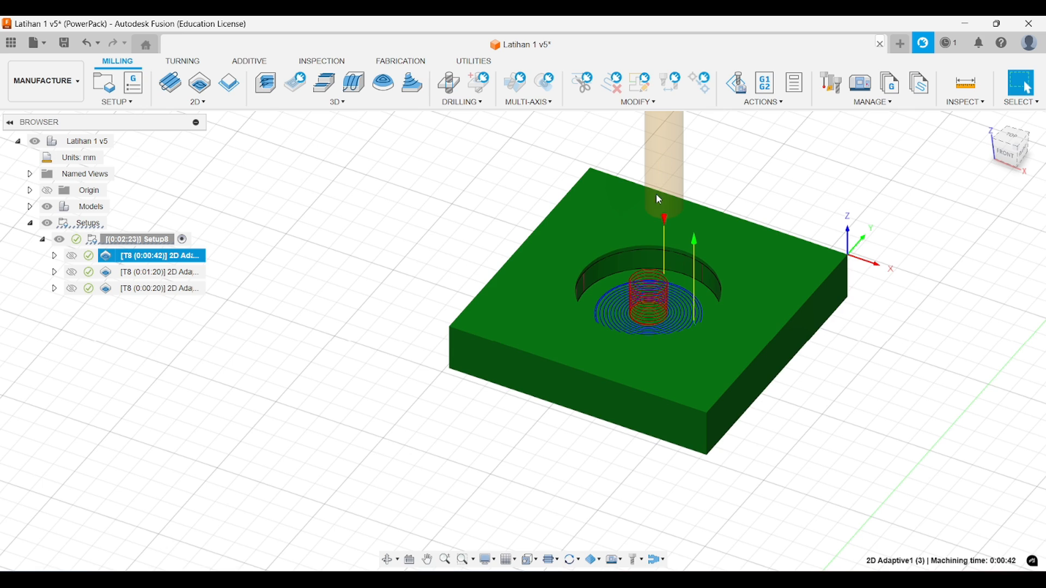
shift+middle_drag(656, 199, 689, 276)
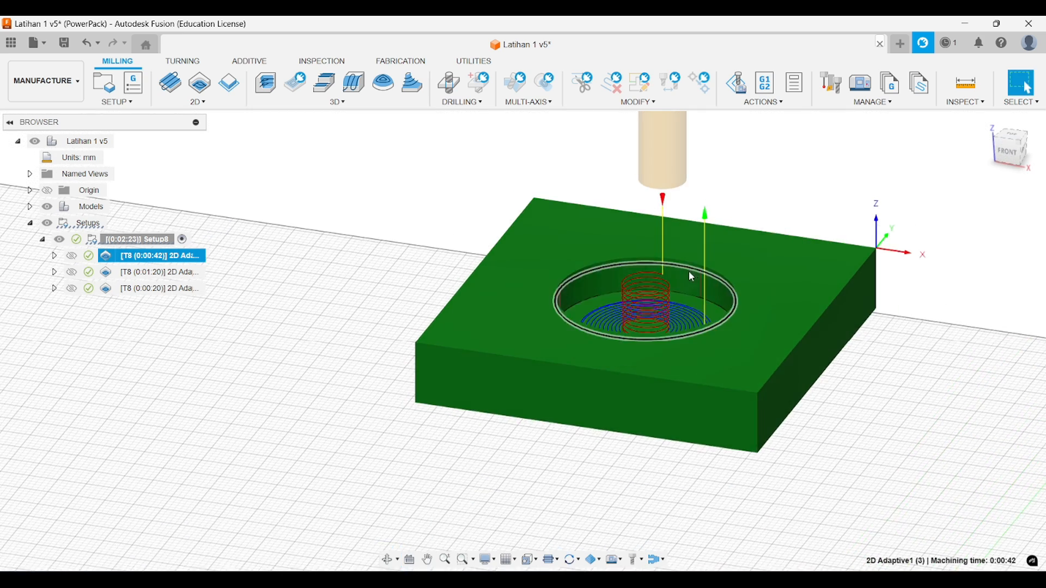
scroll(690, 274, up, 3)
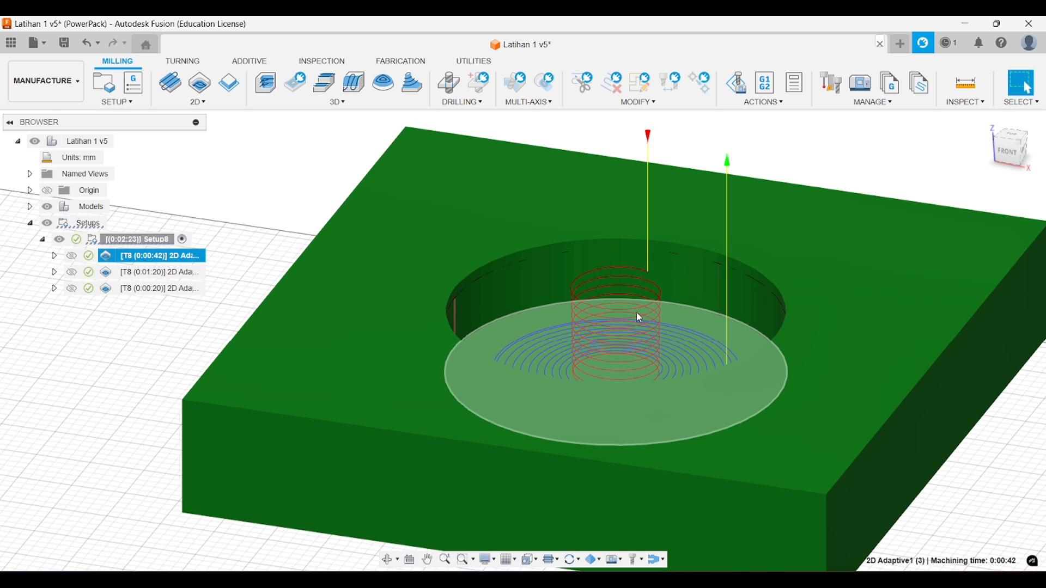
shift+middle_drag(623, 342, 557, 367)
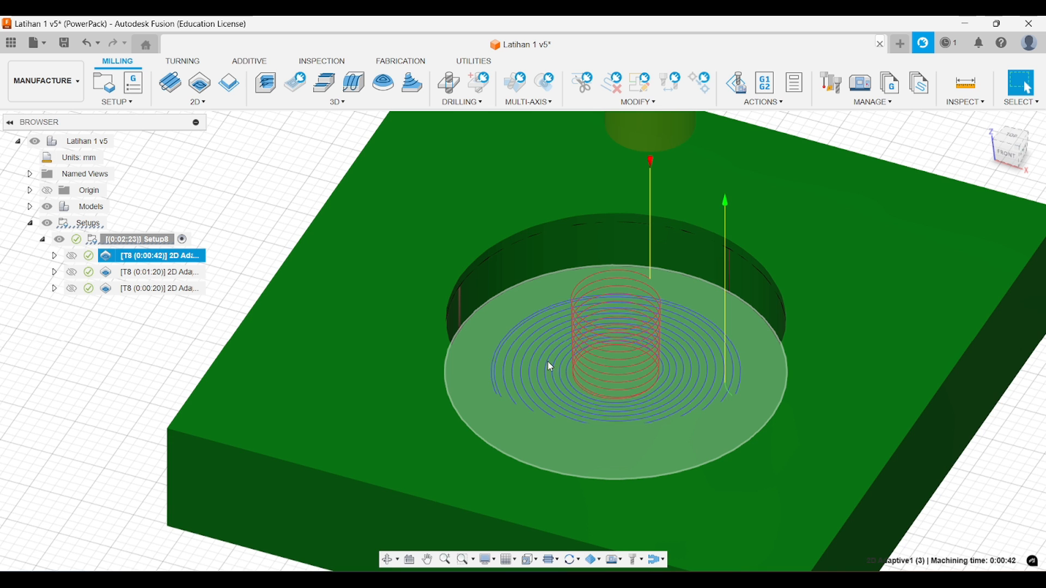
click(557, 352)
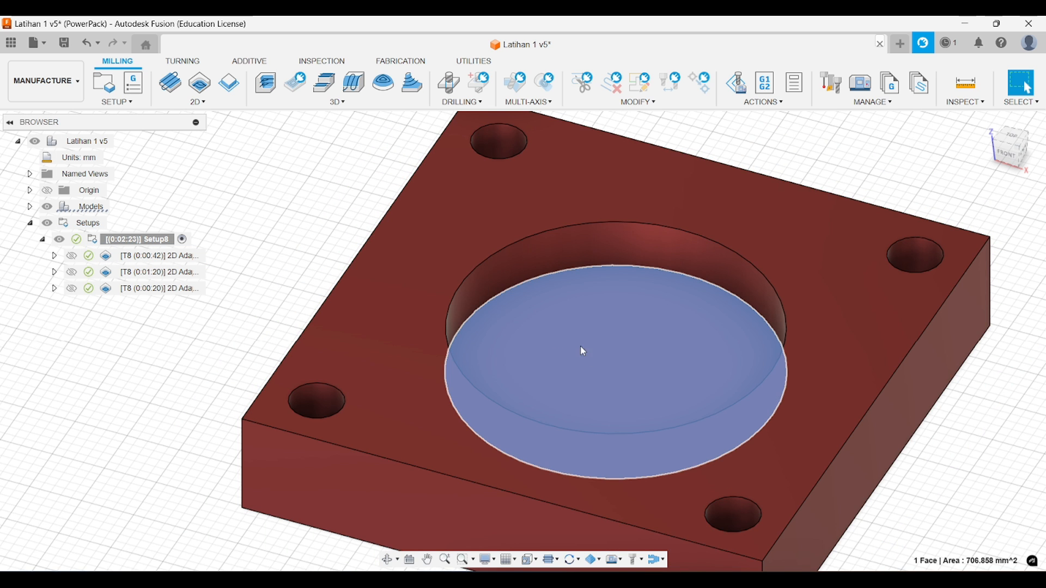
click(199, 256)
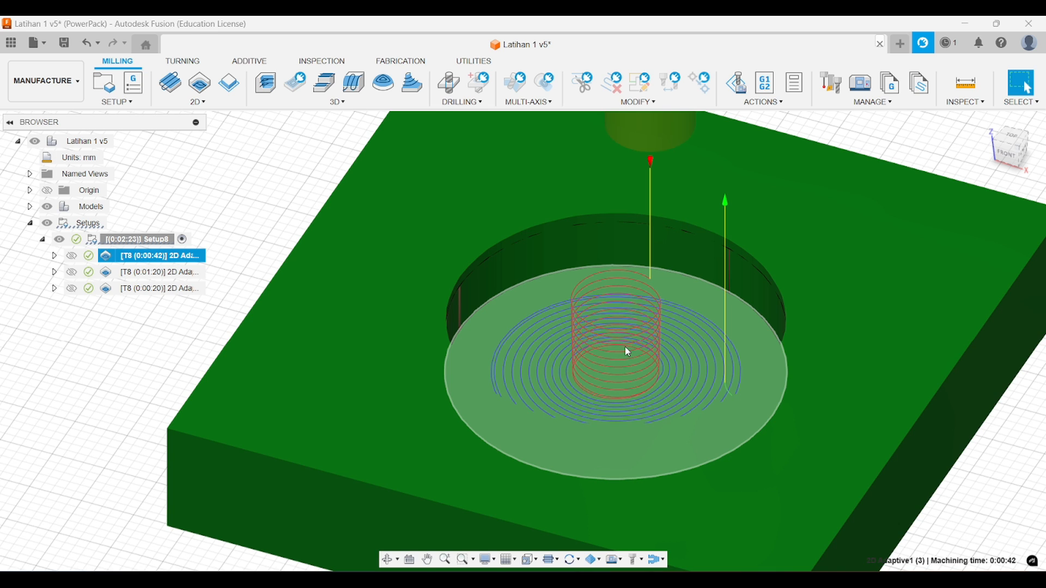
scroll(593, 330, down, 6)
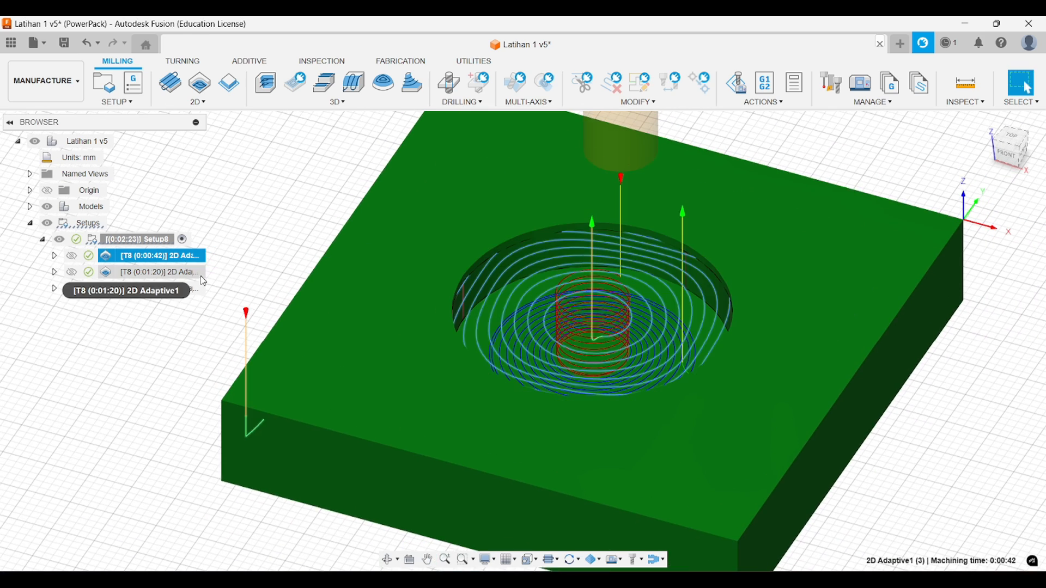
Compare the facing toolpath of 2D Adaptive1 with the circular pocket toolpath of 2D Adaptive1 (3).
click(200, 276)
scroll(373, 278, down, 3)
middle_drag(384, 276, 537, 309)
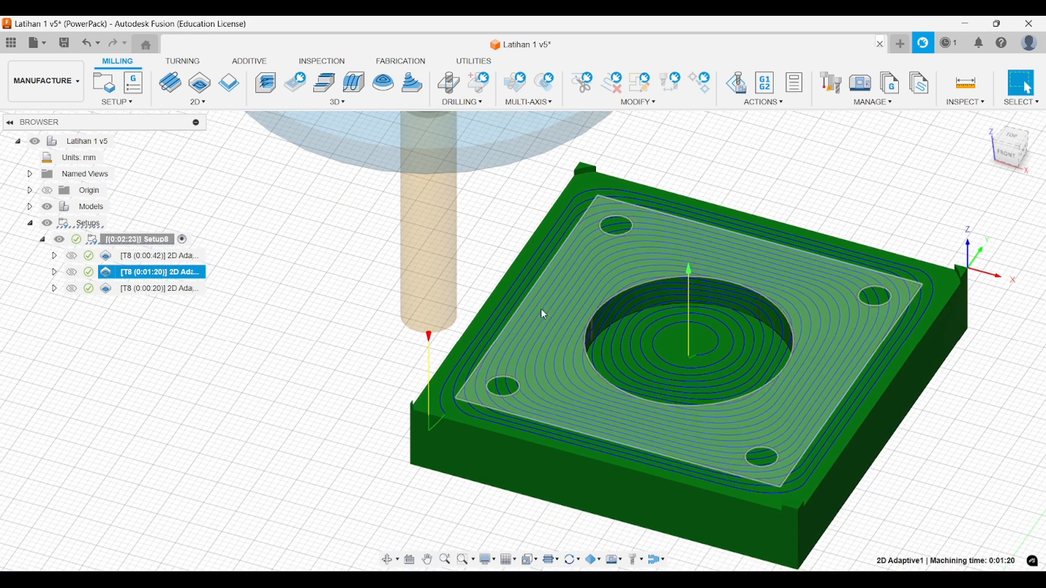
click(193, 255)
scroll(413, 269, down, 2)
middle_drag(413, 269, 348, 267)
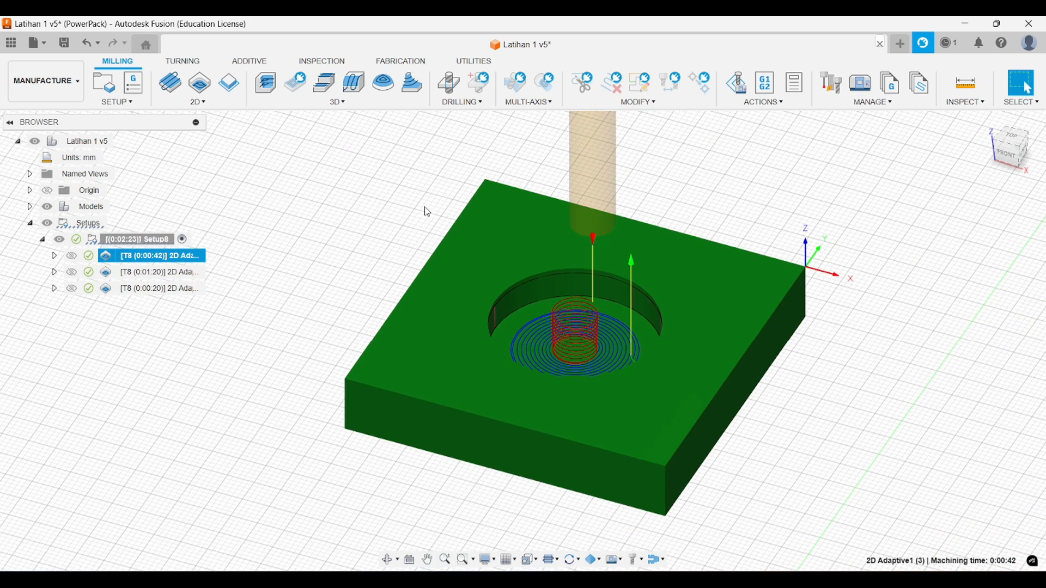
Simulate the 2D Adaptive1 (3) pocket operation at a reduced playback speed and read its feedrate and movement type during the helical entry.
click(723, 88)
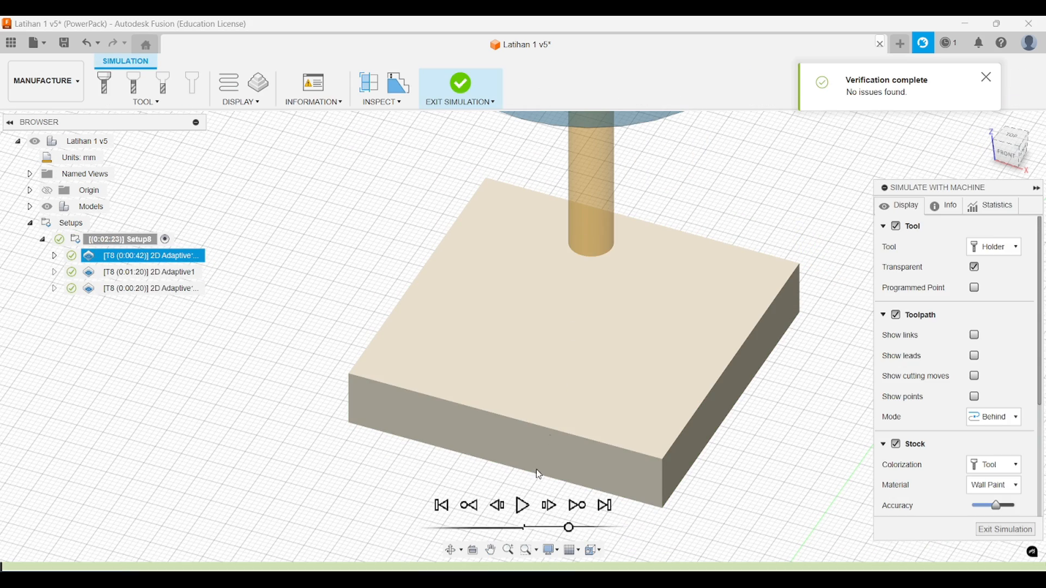
drag(570, 529, 557, 528)
click(523, 506)
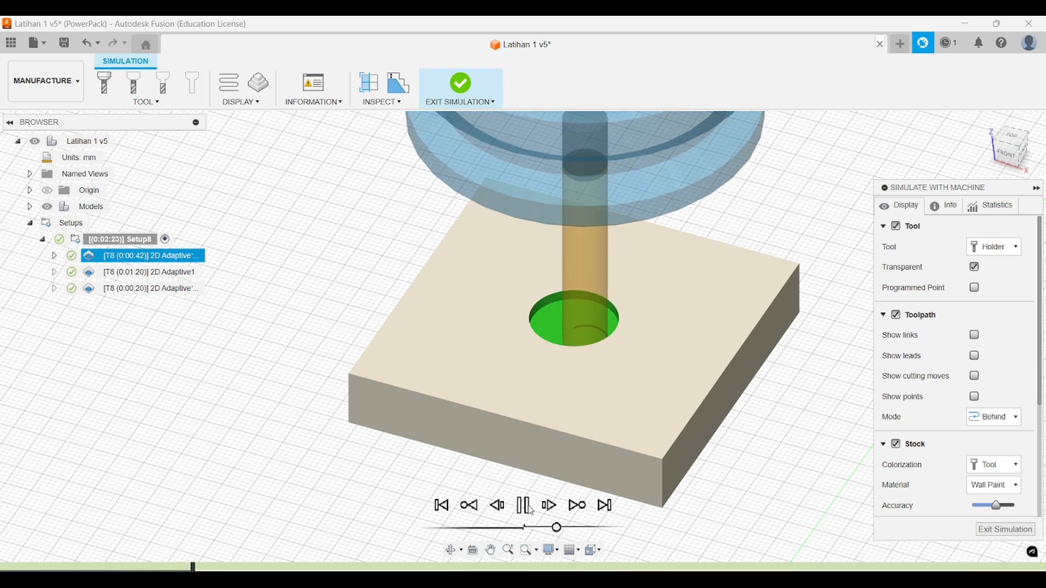
click(941, 207)
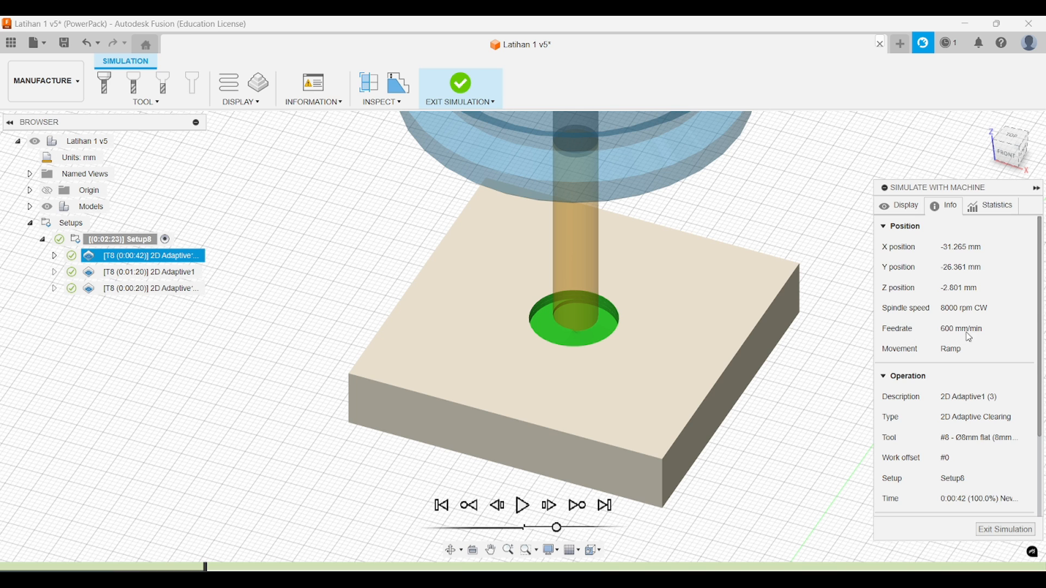
drag(957, 188, 891, 150)
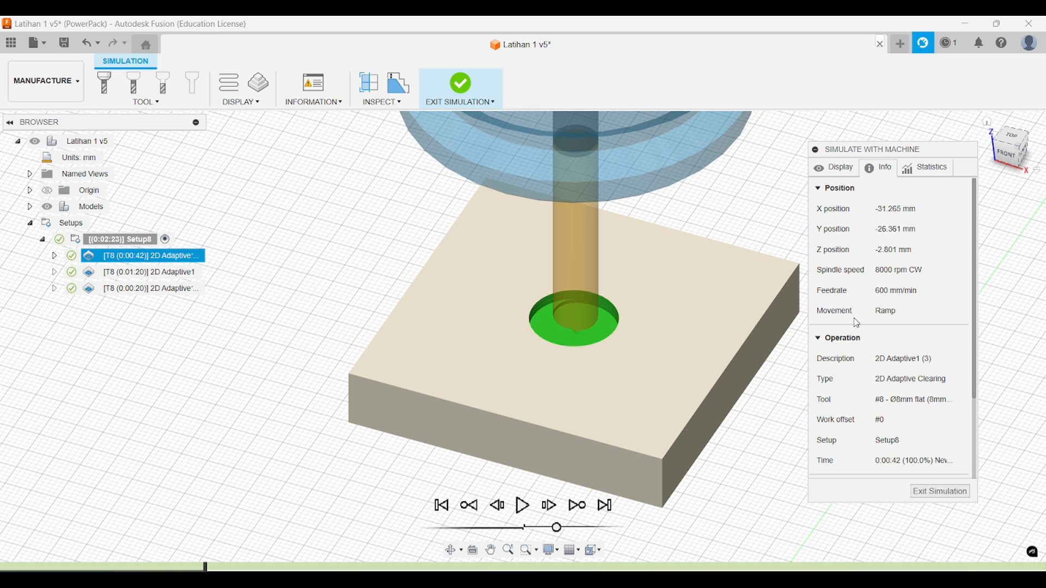
Play the pocket simulation through to its end, pausing to check the feedrate of the cutting moves, and exit the simulation.
click(523, 506)
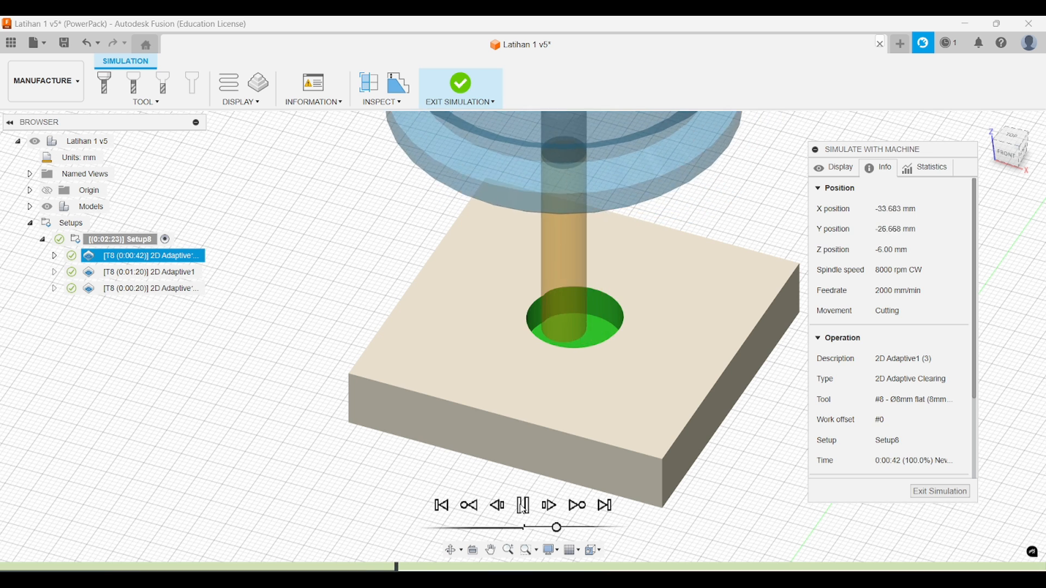
click(523, 506)
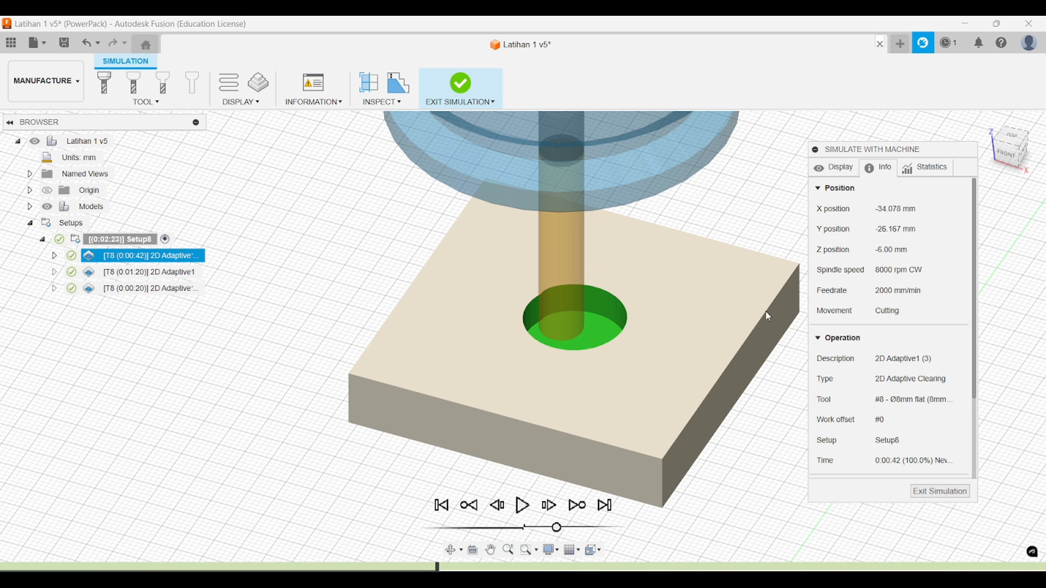
click(523, 507)
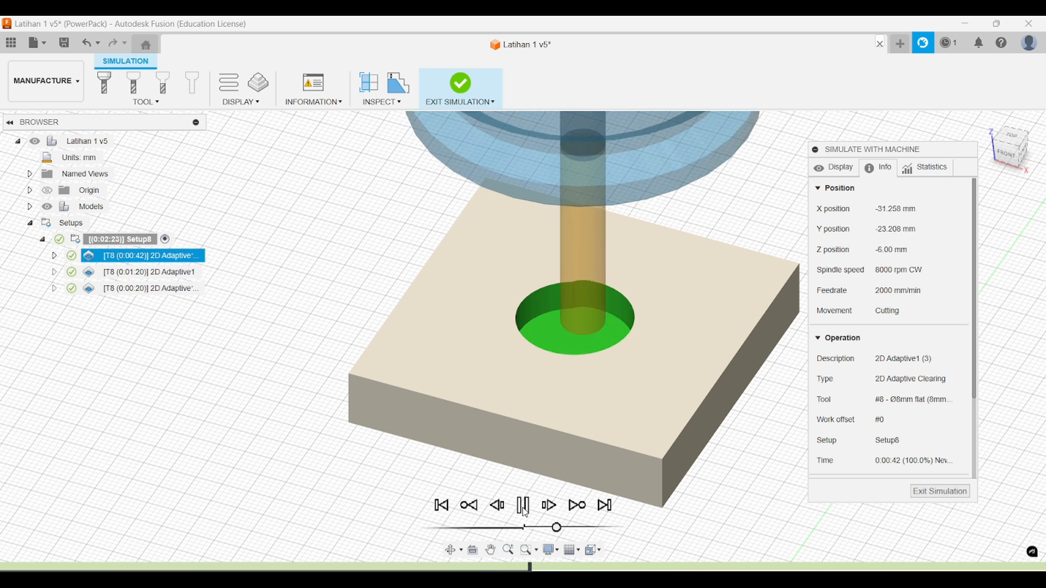
mouse_move(656, 362)
middle_down()
mouse_move(623, 326)
mouse_move(663, 381)
middle_up()
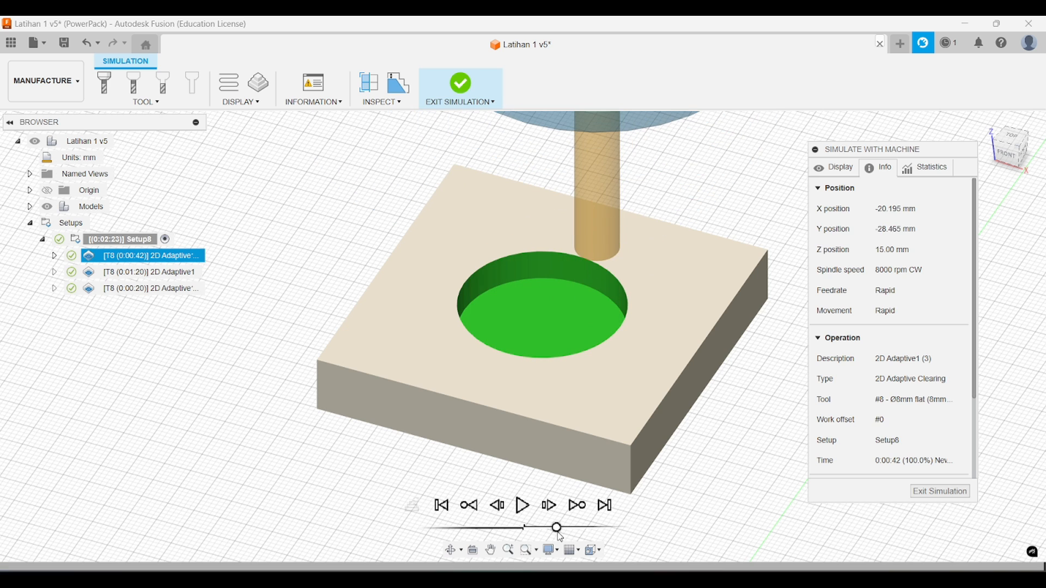
click(940, 492)
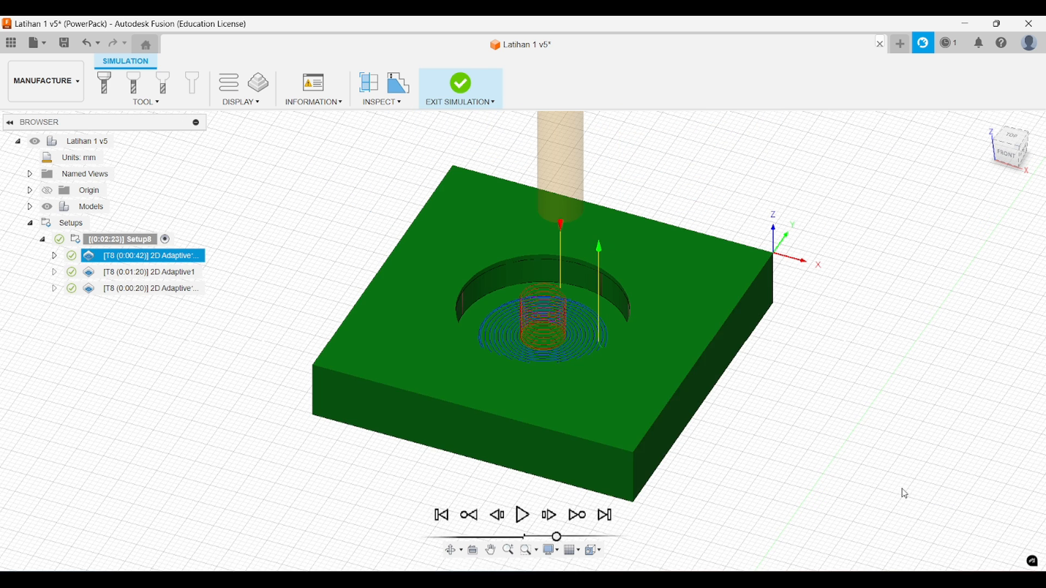
Review the ramp and cutting feedrates in the 2D Adaptive1 (3) pocket operation's settings and cancel the edit.
right_click(186, 258)
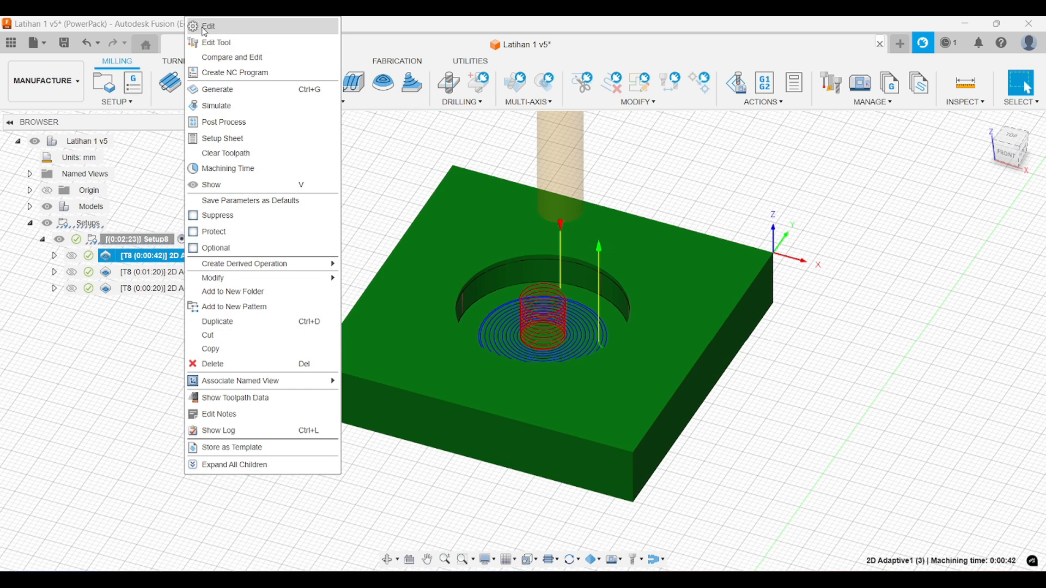
click(237, 28)
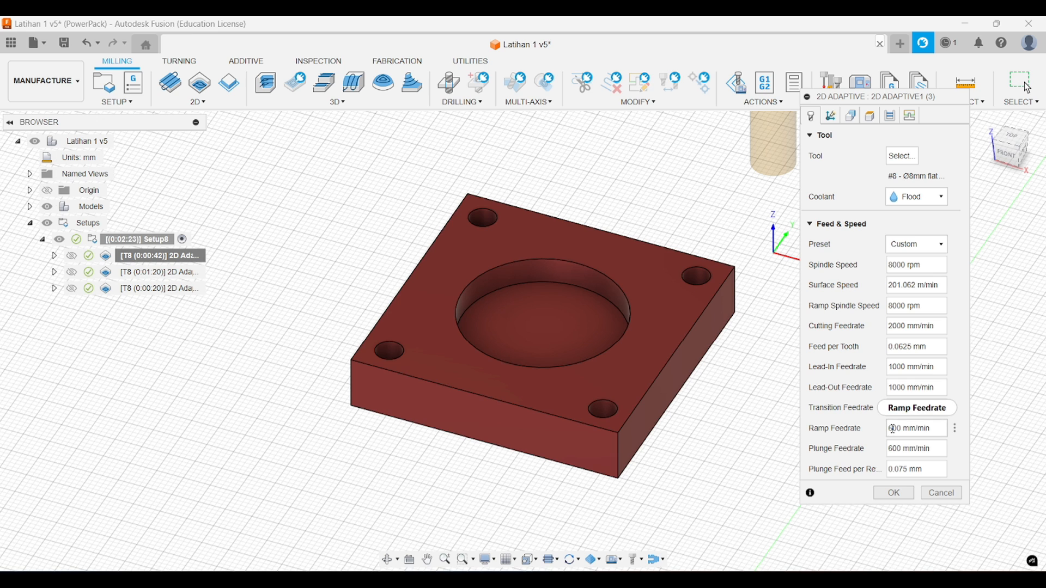
mouse_move(892, 429)
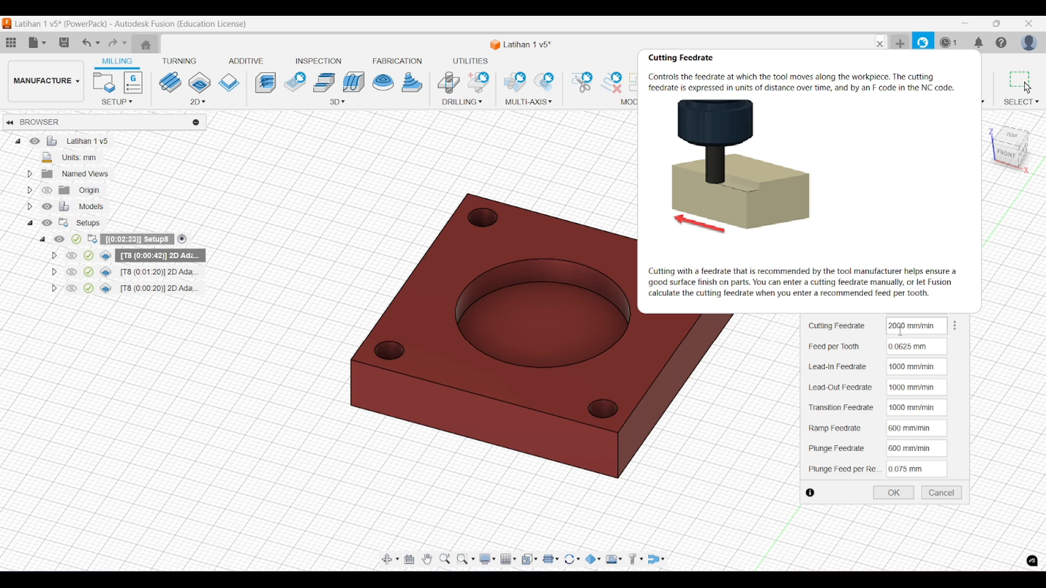
click(942, 493)
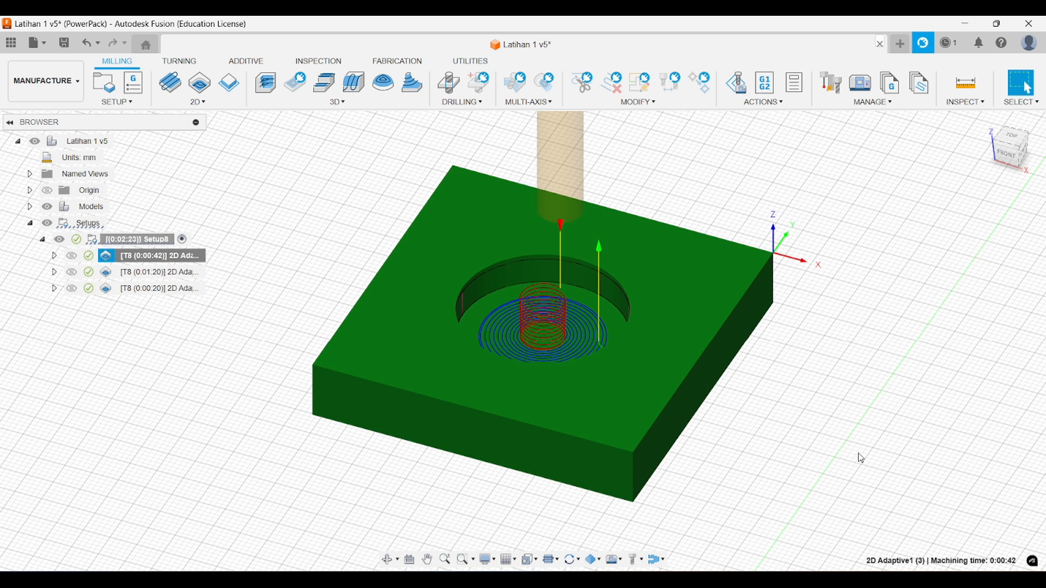
Review the feed and speed values in the 2D Adaptive1 facing operation's settings, including plunge feed per revolution, and cancel the edit.
click(191, 278)
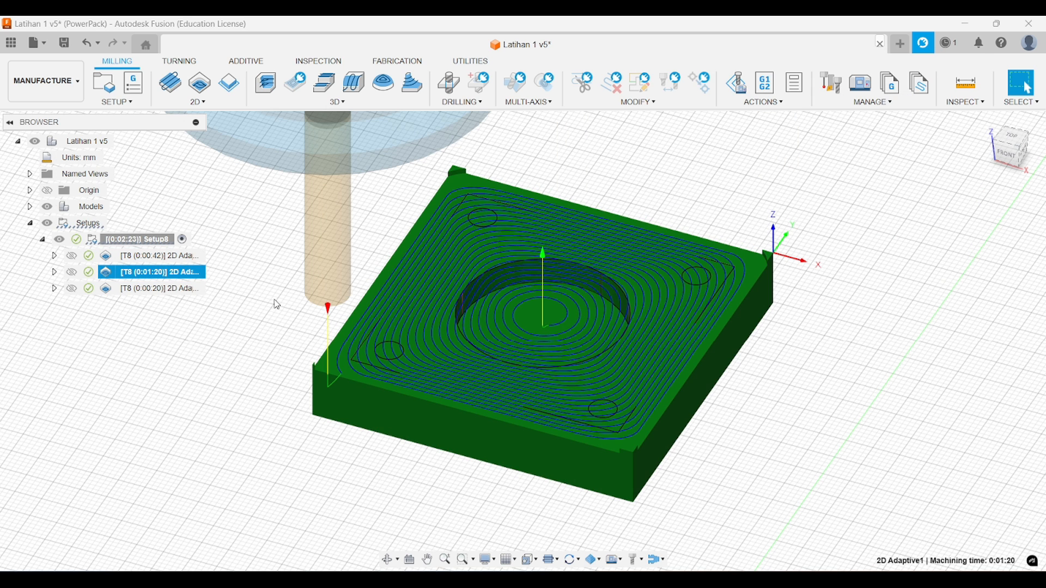
right_click(189, 272)
click(213, 27)
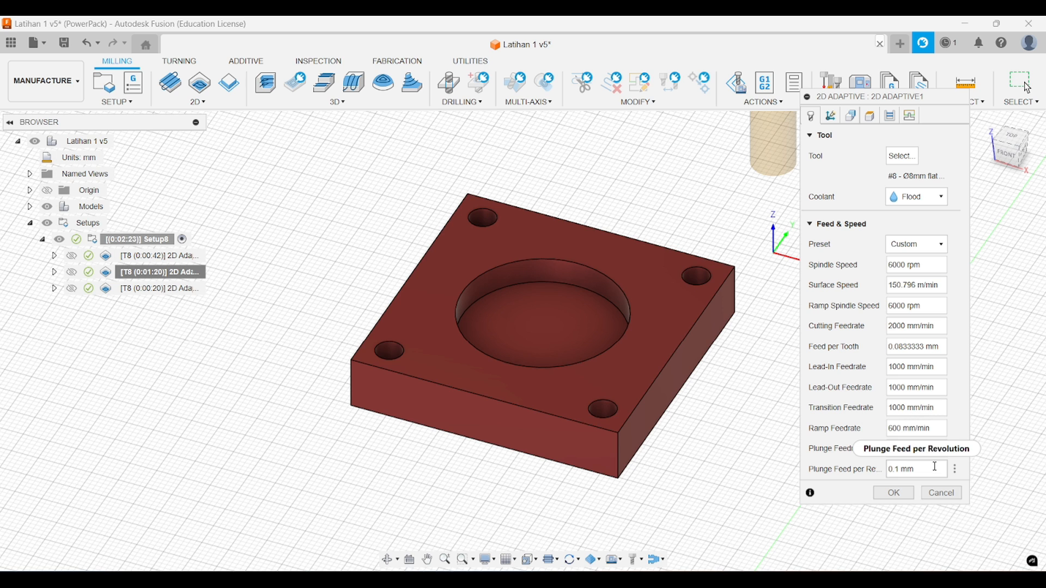
click(932, 494)
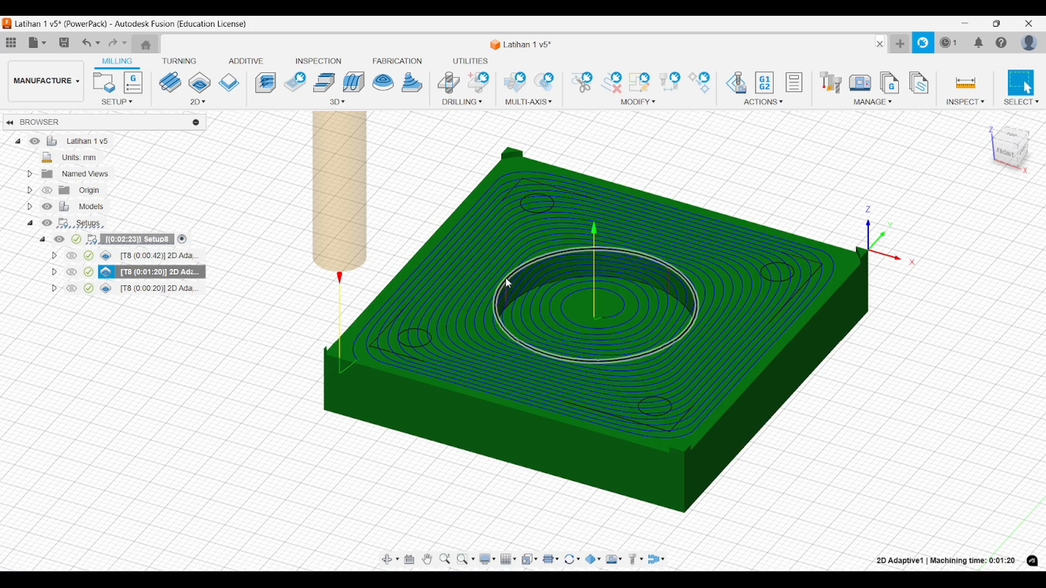
Examine the facing toolpath's vertical plunge and lead-in move beside the stock corner from several angles.
scroll(338, 463, up, 5)
shift+middle_drag(475, 342, 444, 327)
middle_drag(444, 327, 501, 435)
scroll(406, 191, up, 1)
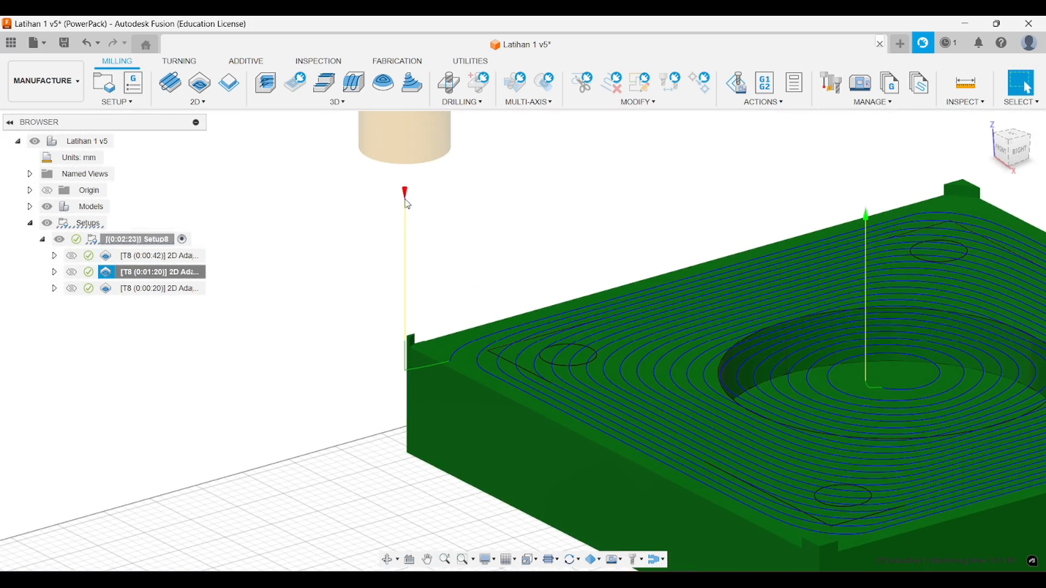
middle_drag(410, 202, 419, 206)
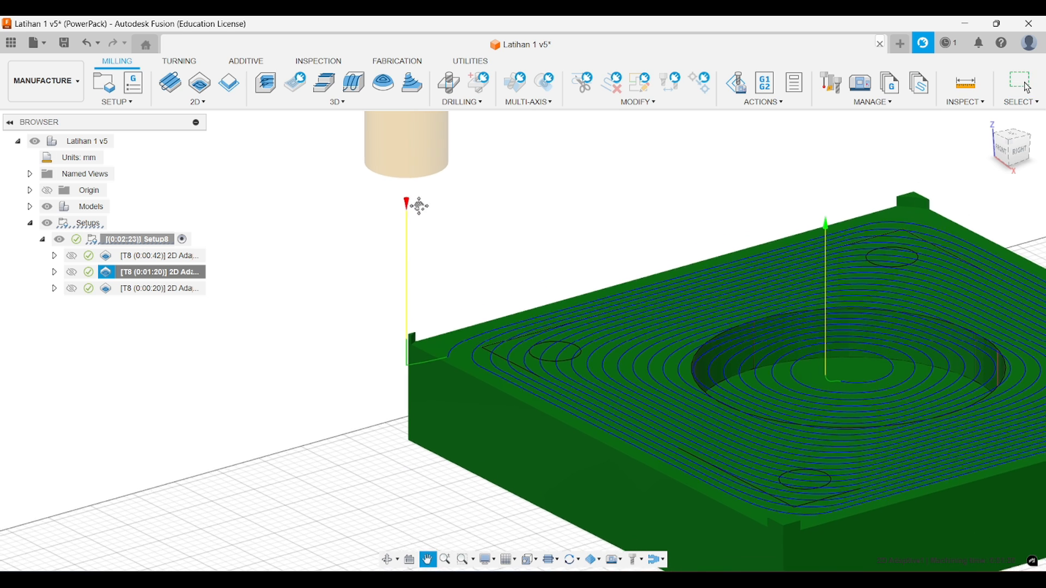
scroll(415, 180, down, 4)
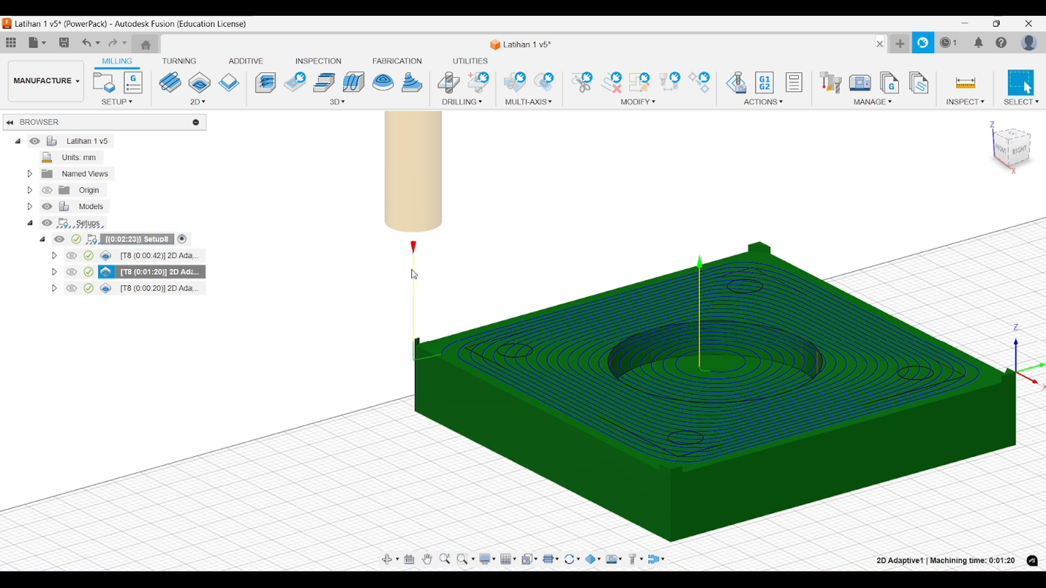
scroll(413, 316, up, 2)
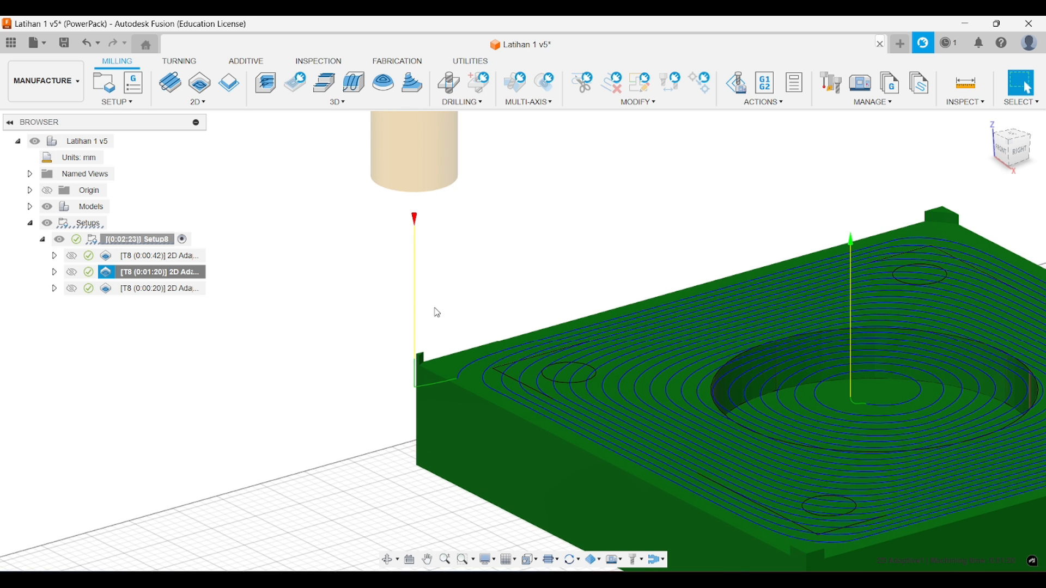
shift+middle_drag(438, 305, 485, 311)
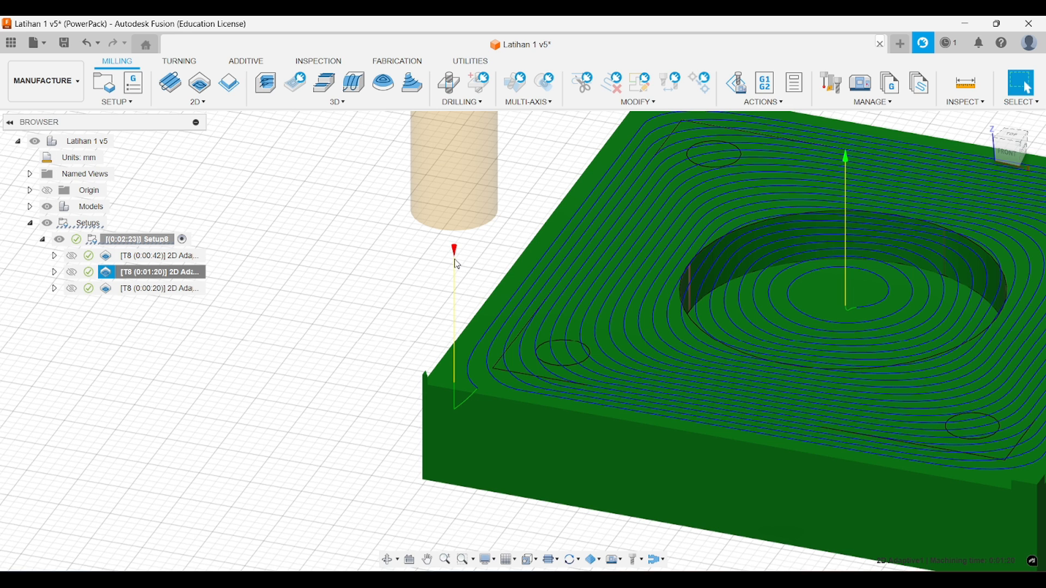
shift+middle_drag(452, 359, 381, 355)
scroll(390, 363, up, 2)
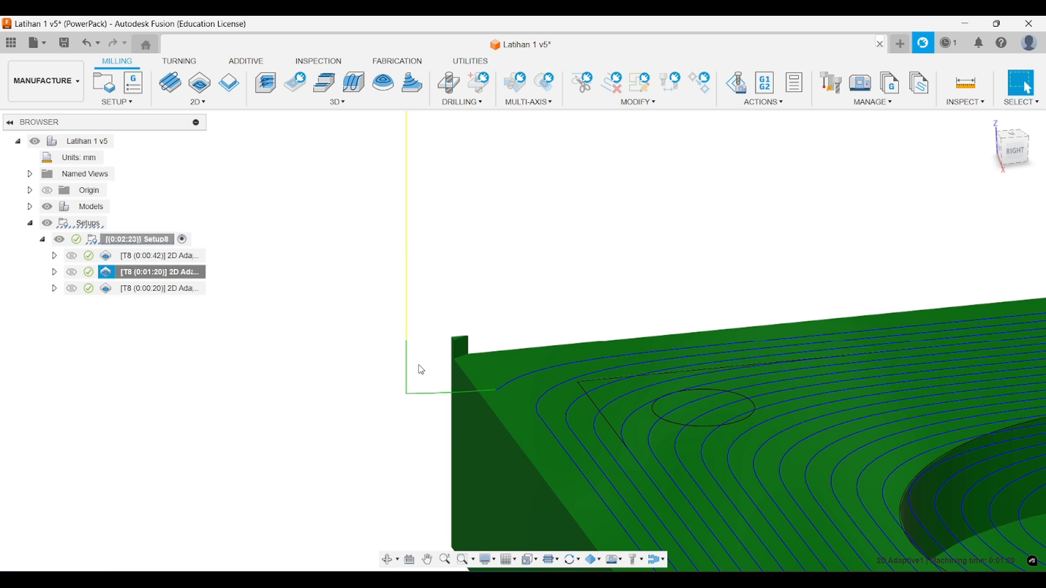
scroll(422, 371, down, 1)
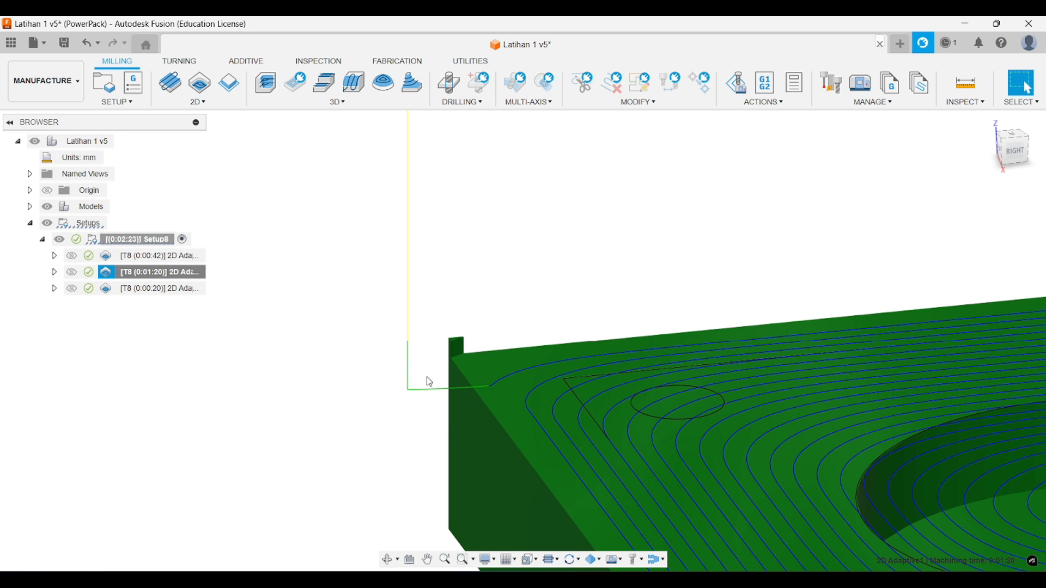
shift+middle_drag(423, 371, 425, 426)
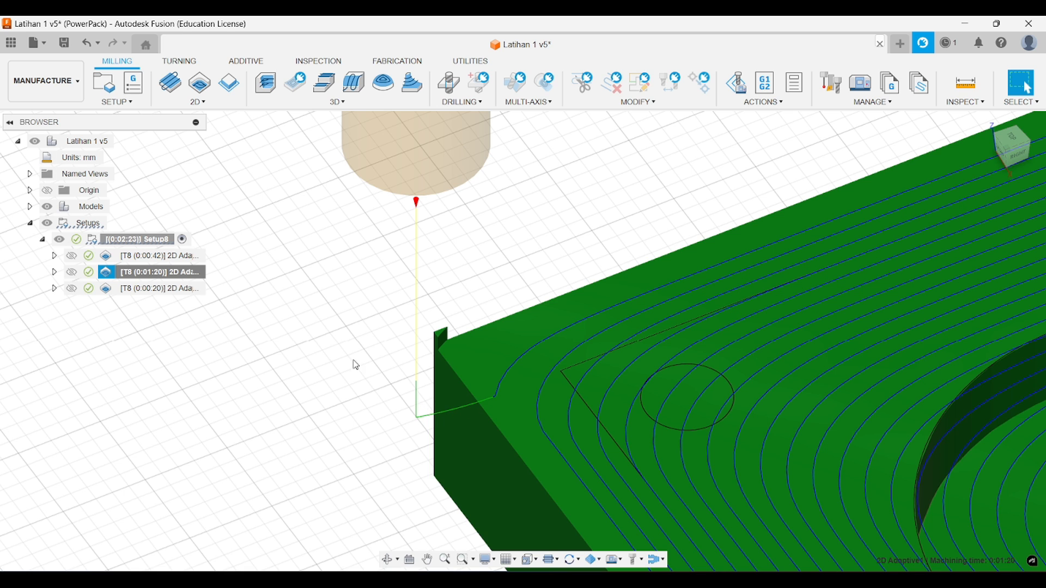
Check the lead-in feedrate in the 2D Adaptive1 facing operation's settings and cancel the edit.
right_click(199, 272)
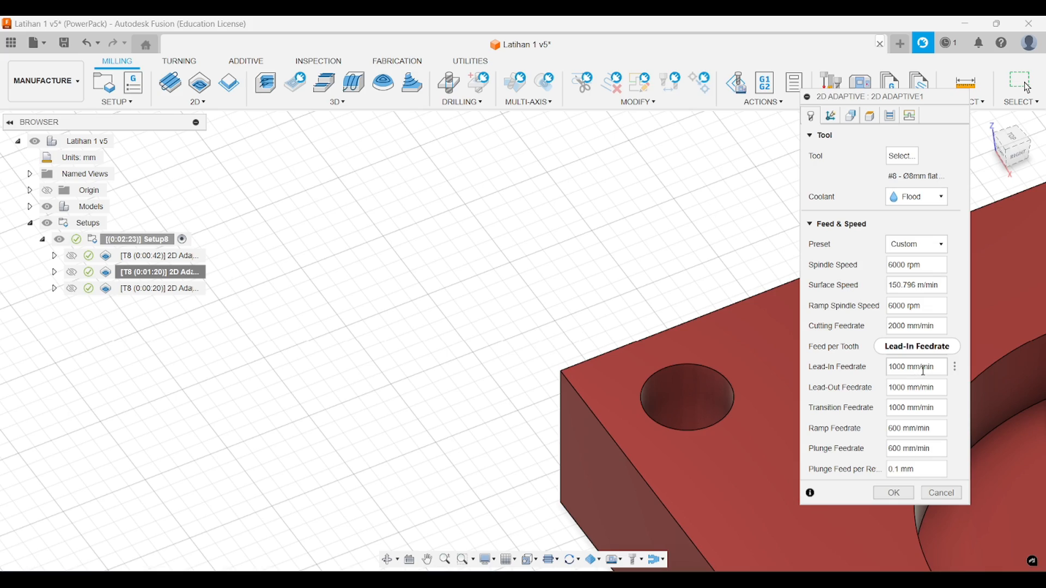
click(941, 493)
scroll(680, 339, down, 10)
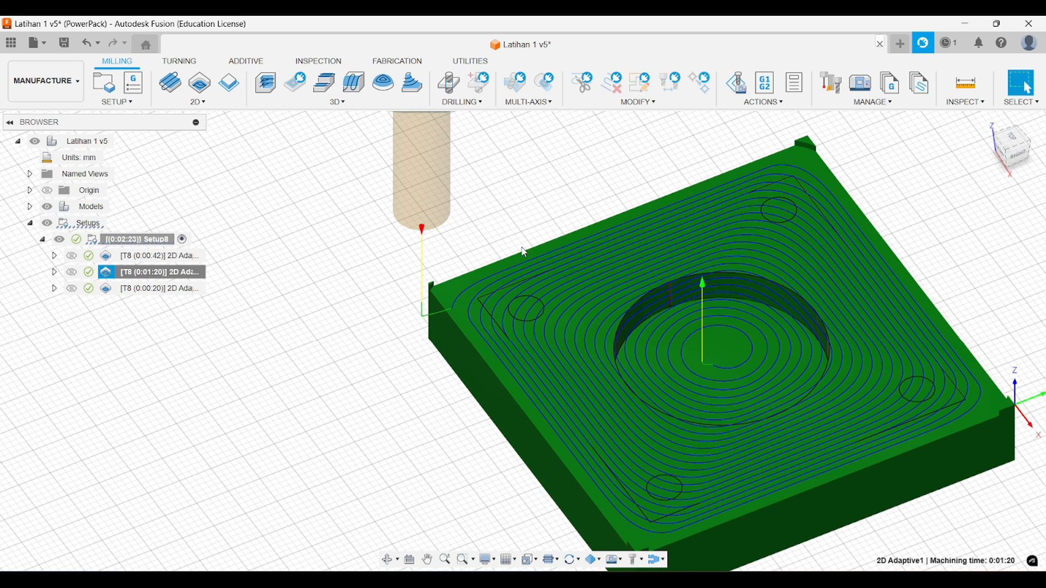
Examine the facing toolpath's lead-out and retract move above the centre of the circular pocket.
scroll(770, 362, up, 4)
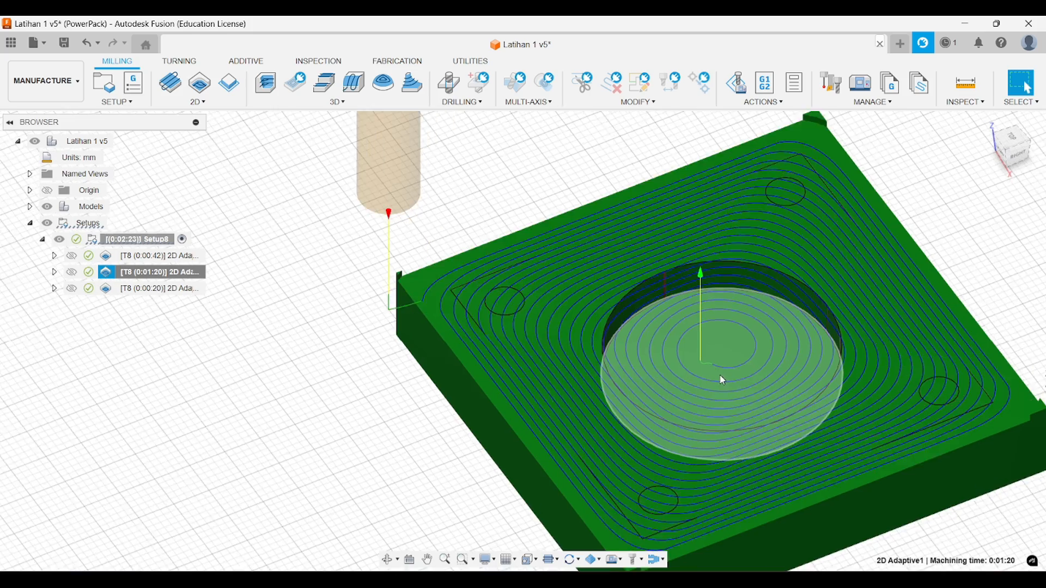
middle_drag(678, 390, 599, 401)
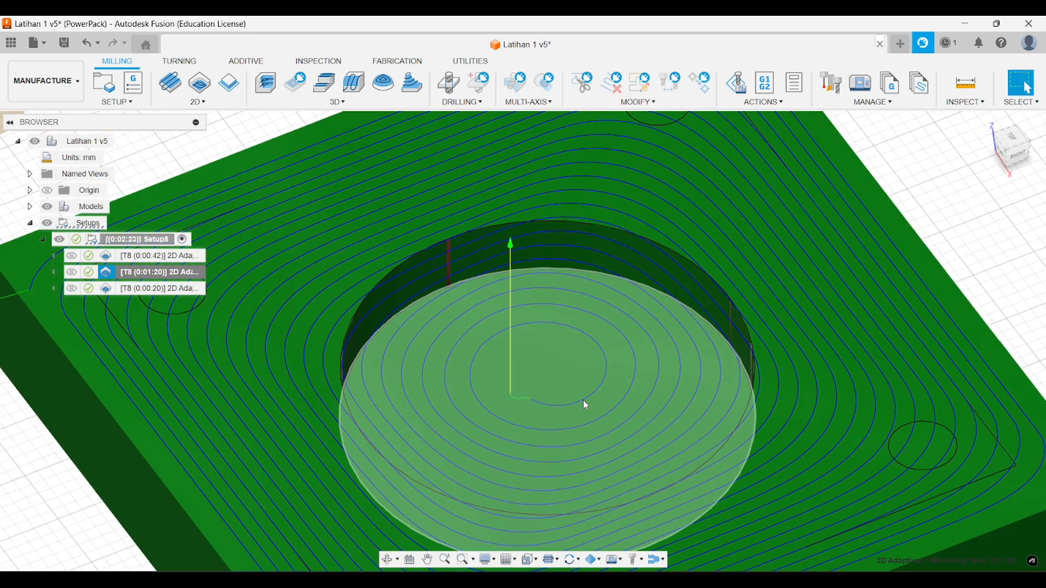
scroll(510, 300, down, 2)
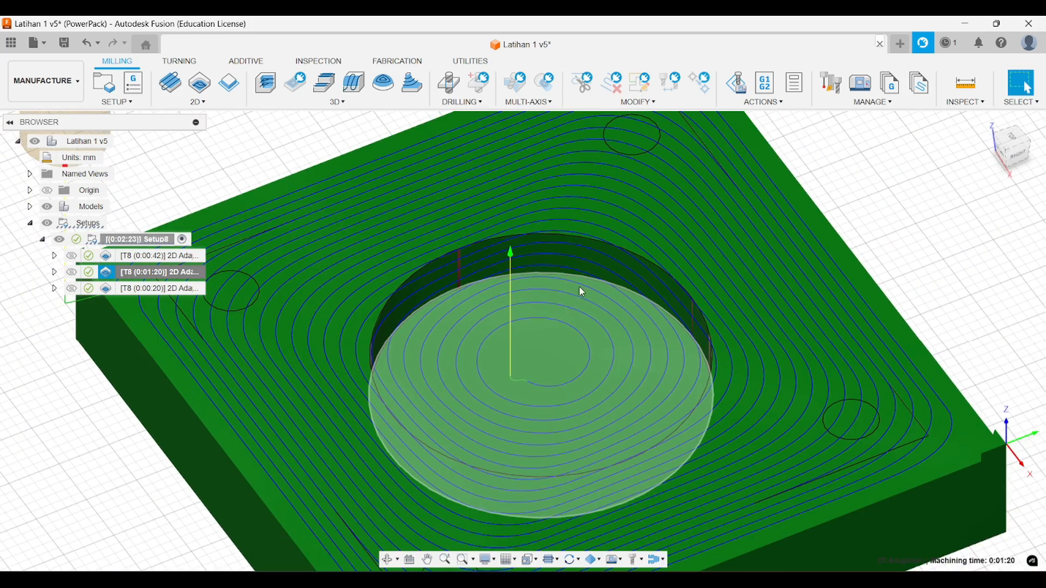
shift+middle_drag(582, 292, 614, 228)
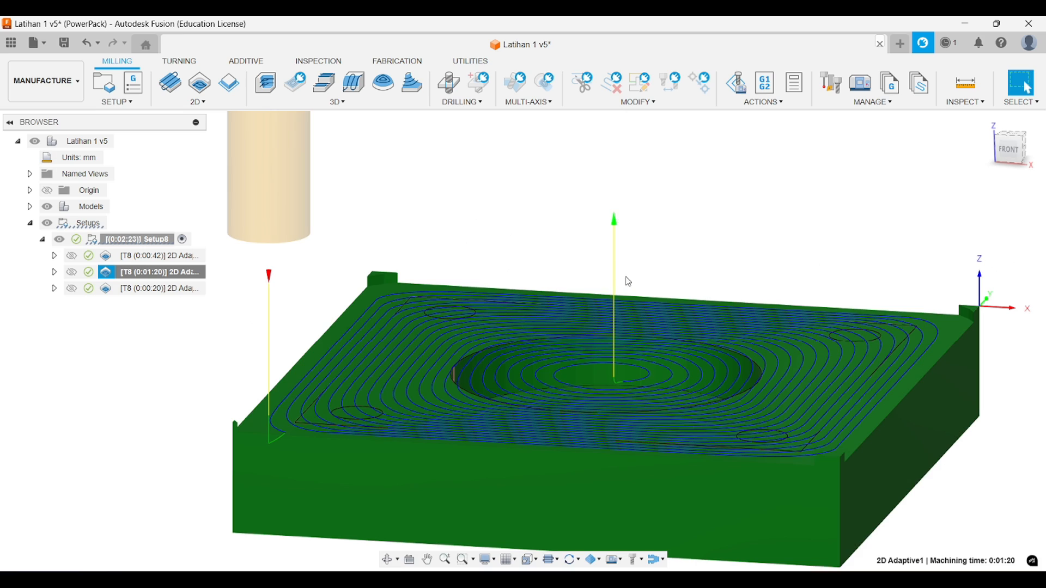
scroll(628, 282, up, 8)
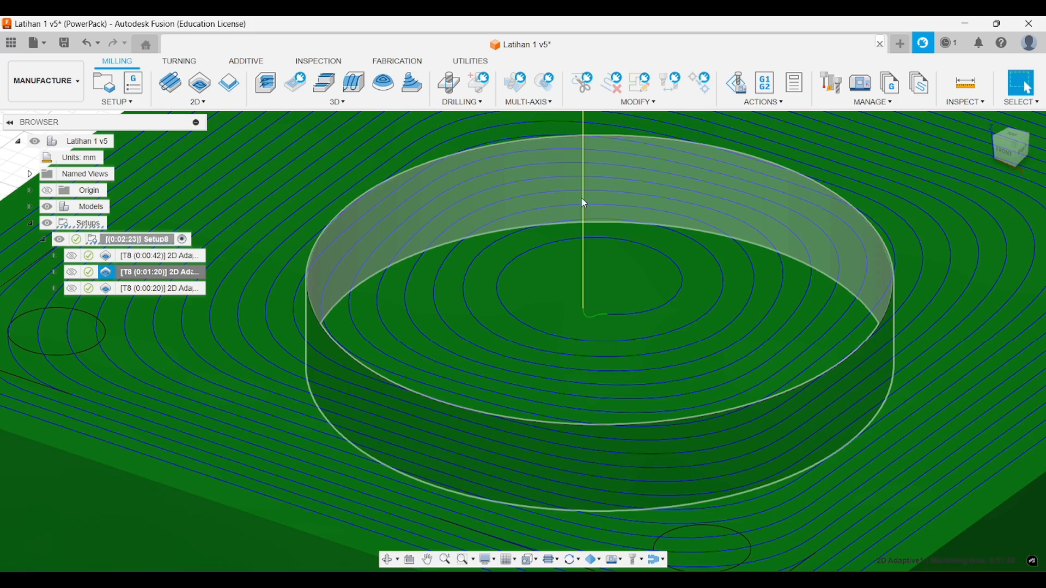
shift+middle_drag(583, 157, 614, 271)
scroll(603, 269, down, 5)
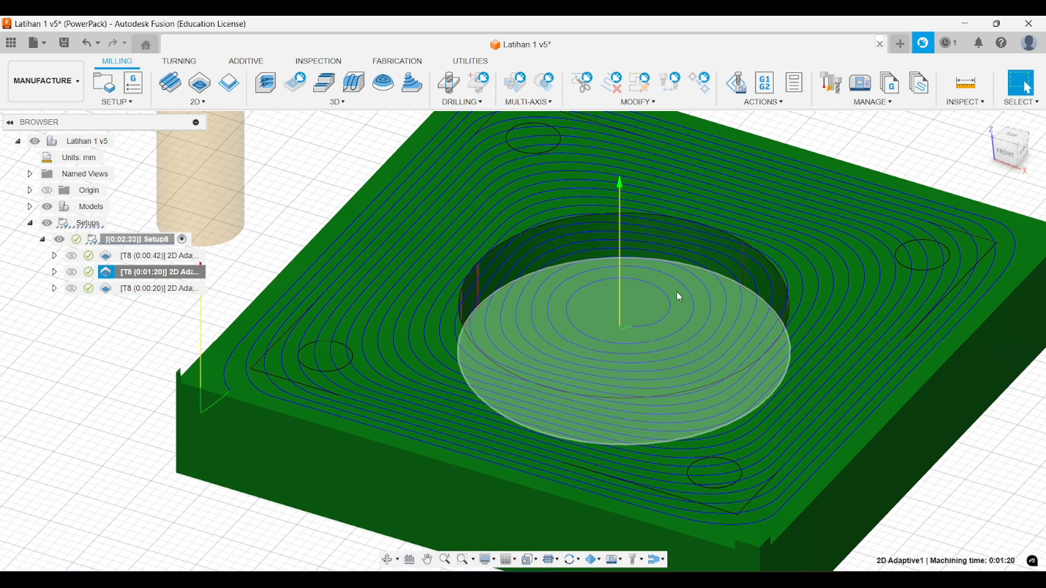
scroll(730, 294, down, 3)
middle_drag(730, 309, 729, 282)
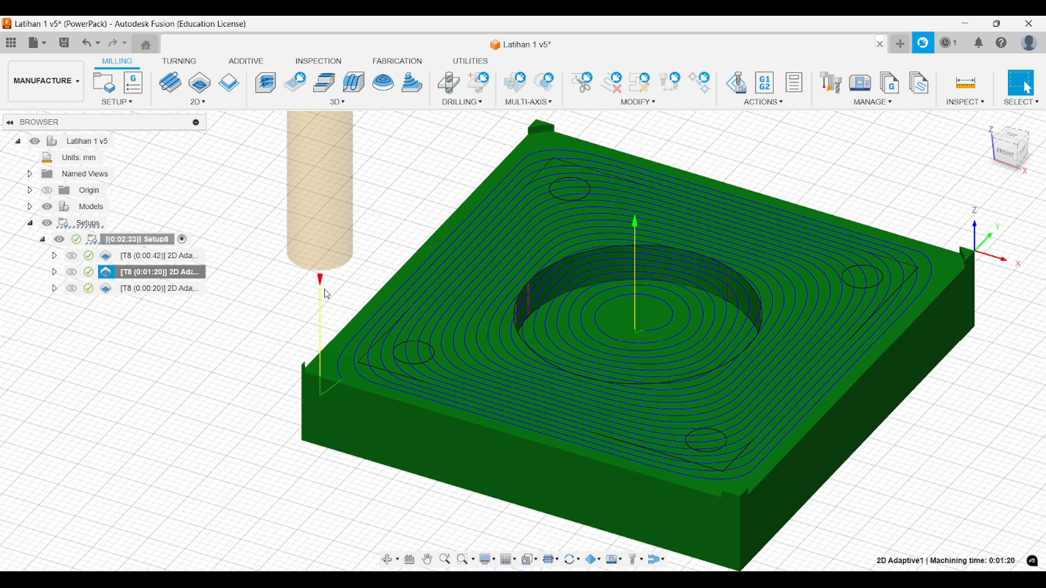
Compare the facing toolpath with the entry moves of the 2D Adaptive1 (2) and 2D Adaptive1 (3) pocket toolpaths.
middle_drag(805, 256, 798, 259)
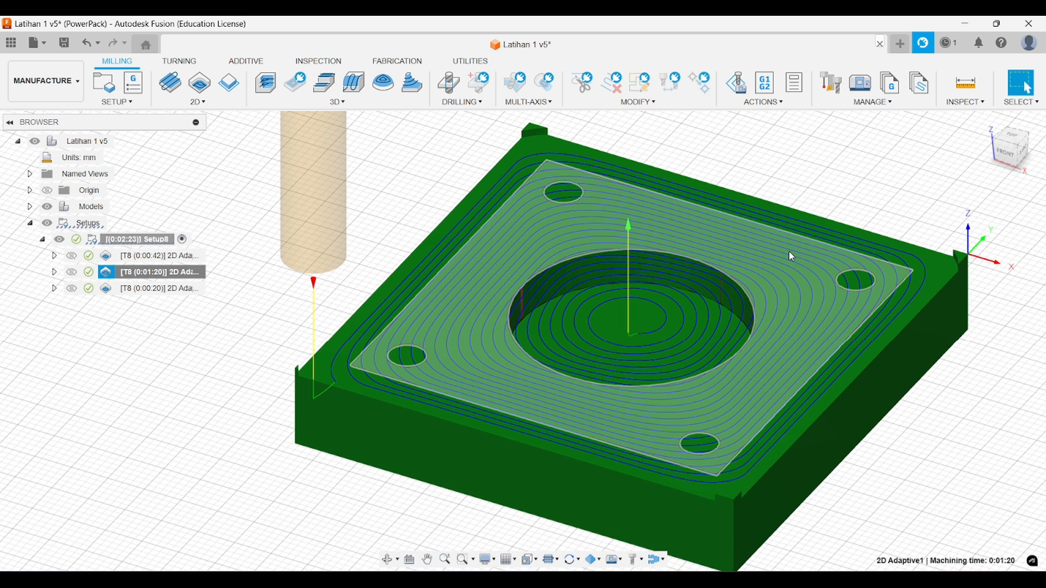
middle_drag(469, 189, 481, 201)
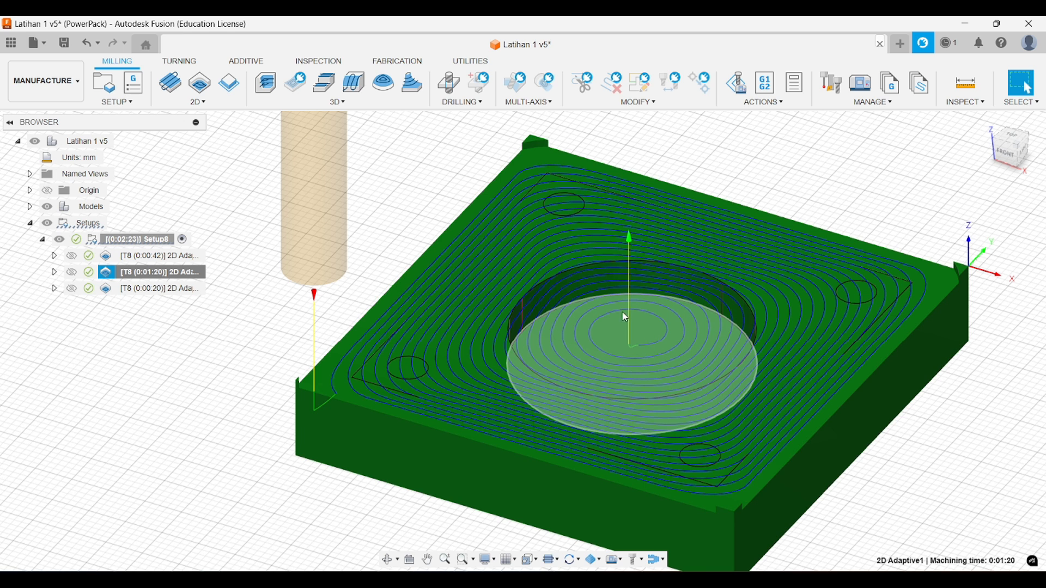
click(185, 289)
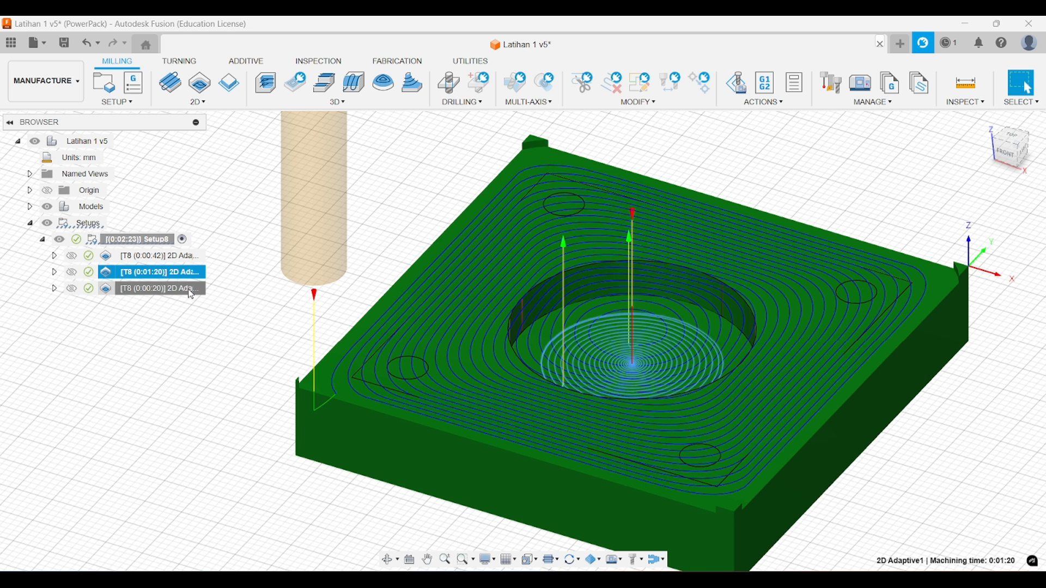
middle_drag(290, 281, 317, 273)
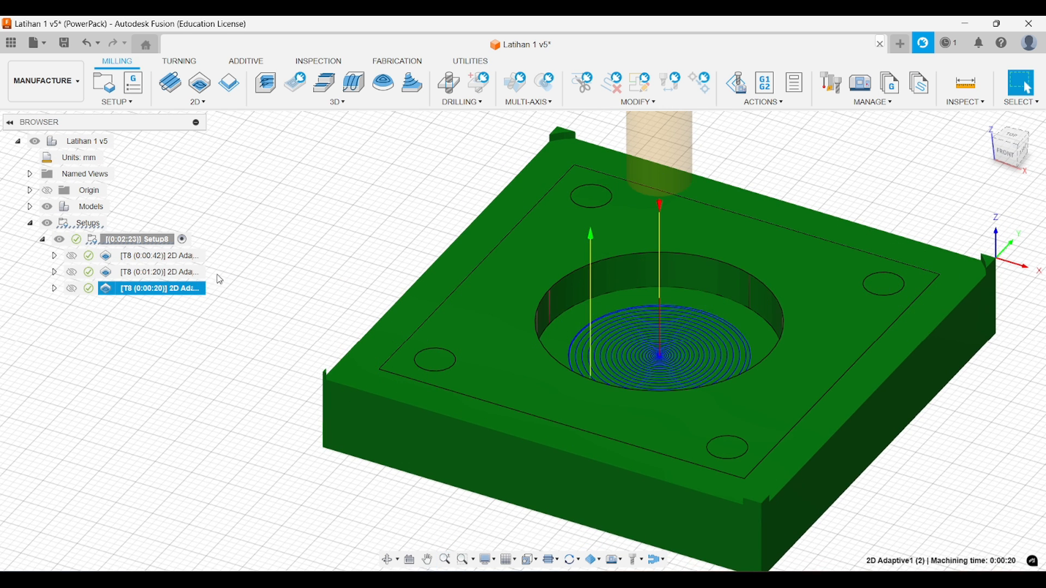
ctrl+click(197, 259)
click(199, 261)
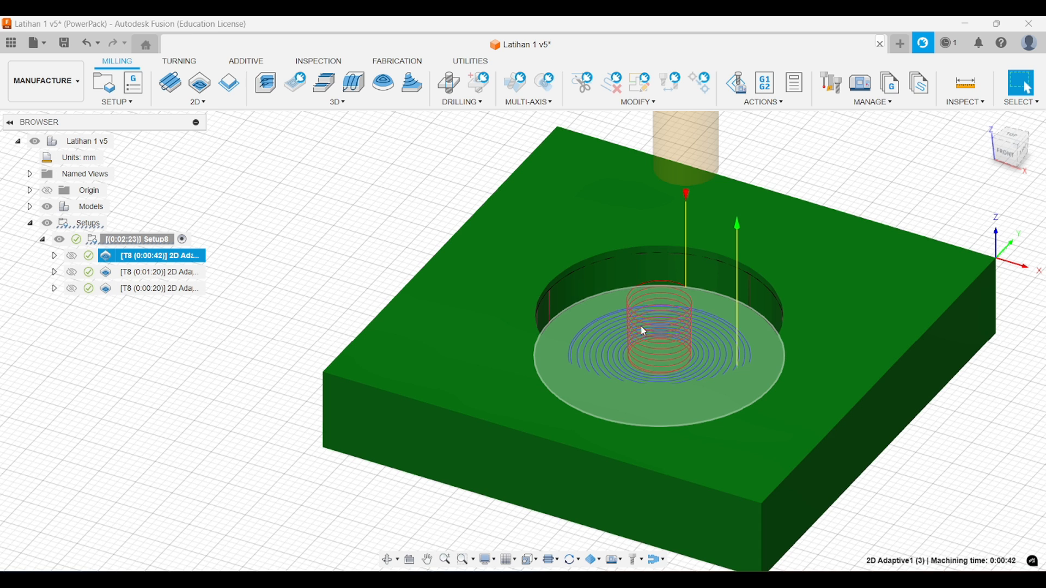
Set the 2D Adaptive1 (2) pocket operation's plunge feedrate to 300 mm/min and its ramp feedrate to 600 mm/min.
click(197, 290)
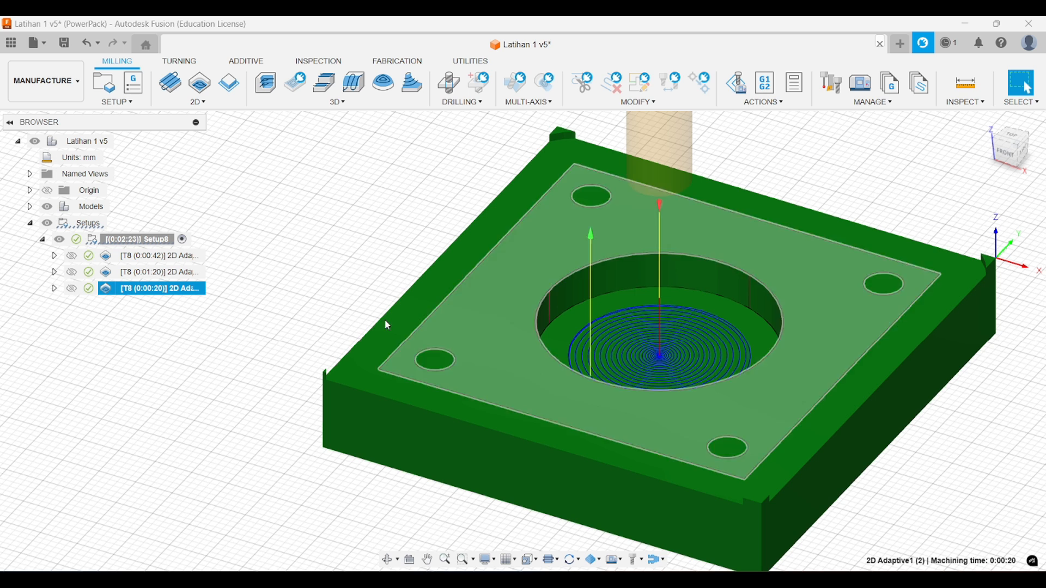
right_click(193, 289)
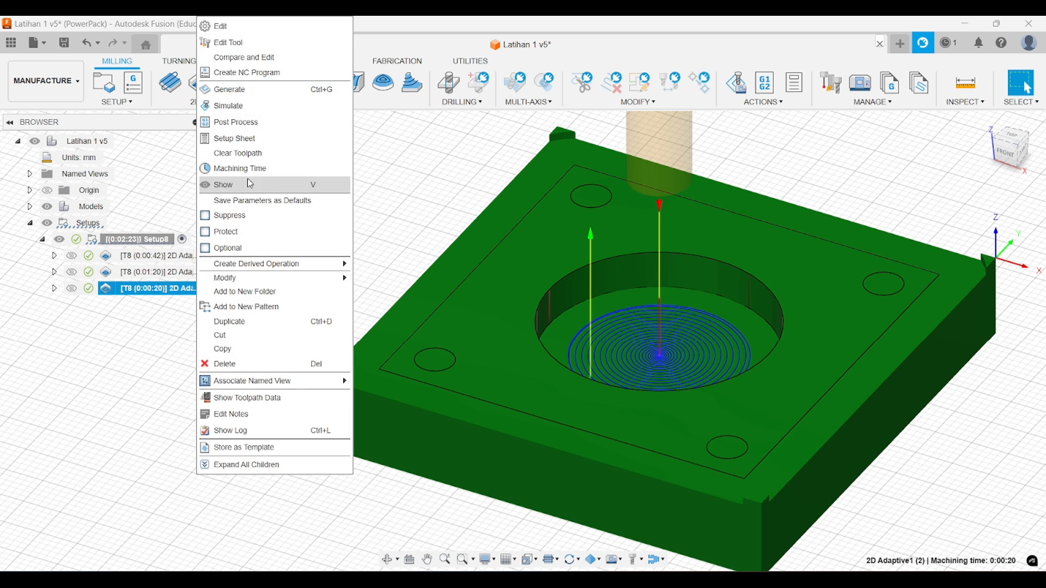
click(247, 25)
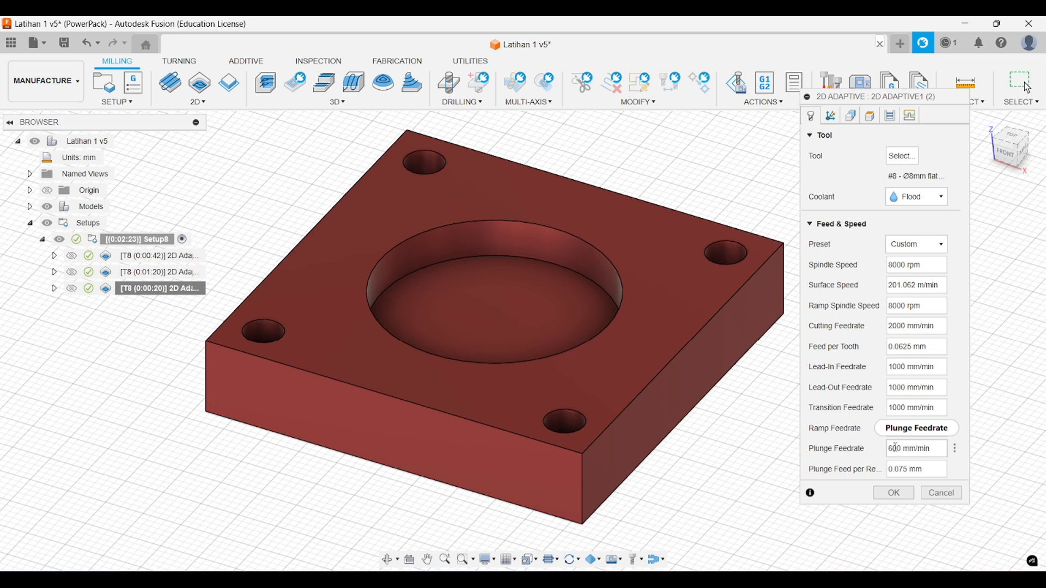
drag(894, 448, 885, 449)
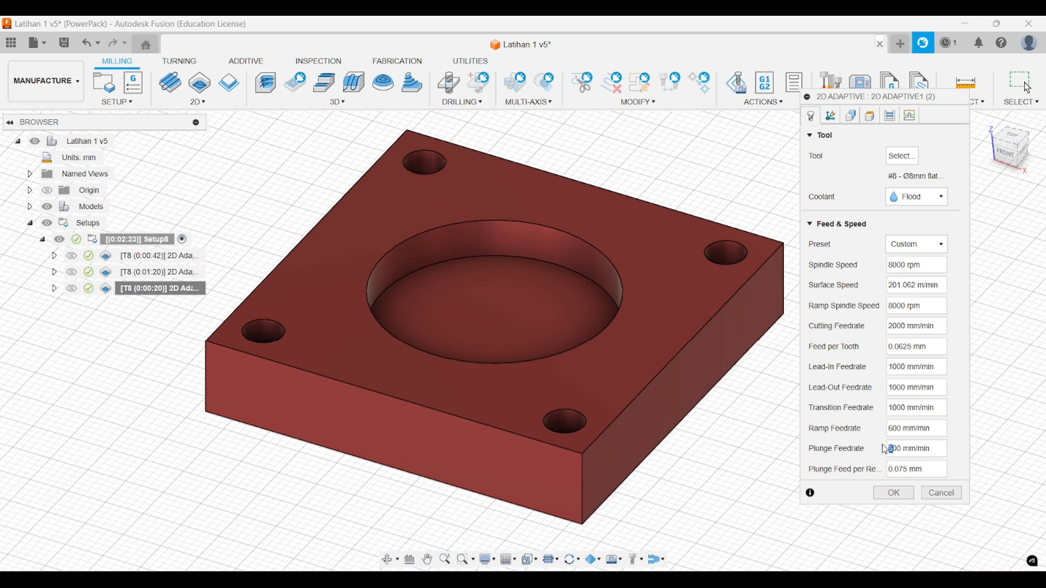
text(3)
drag(895, 429, 878, 432)
text(6)
click(892, 493)
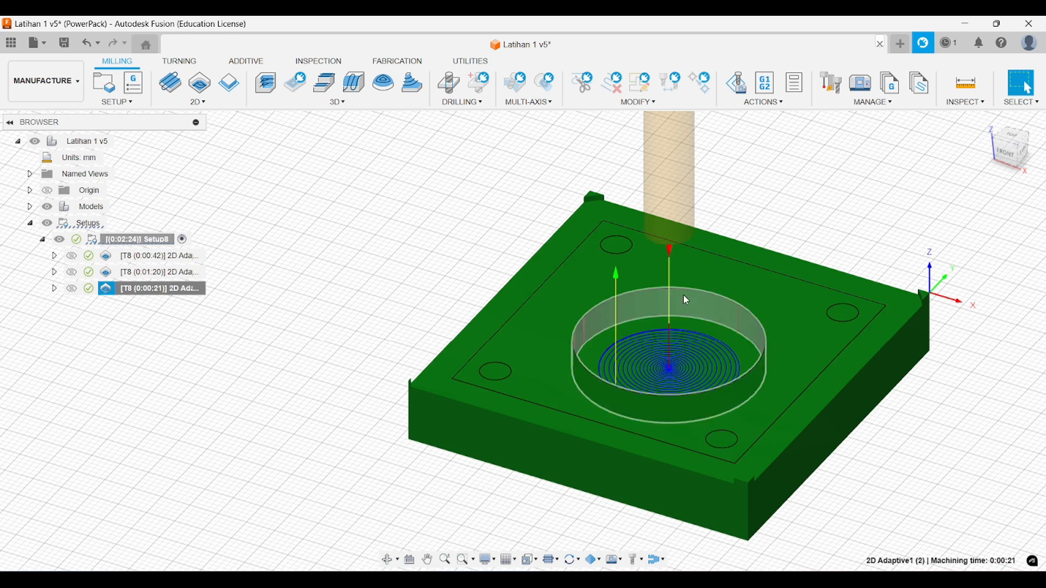
Simulate 2D Adaptive1 (2) with the position and feedrate info shown, slow the playback, and pause it during the plunge.
click(742, 86)
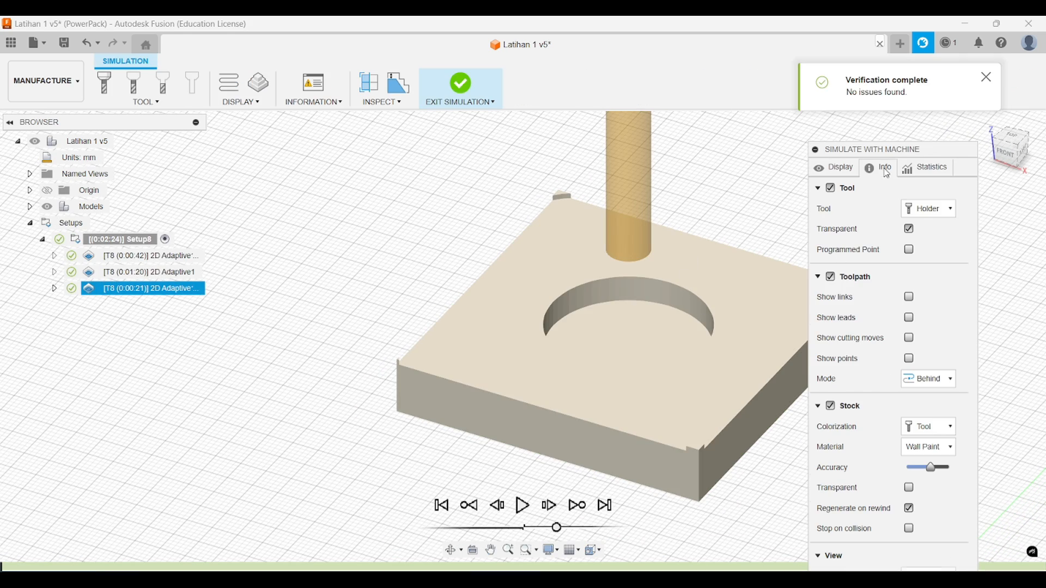
click(885, 168)
drag(893, 153, 910, 119)
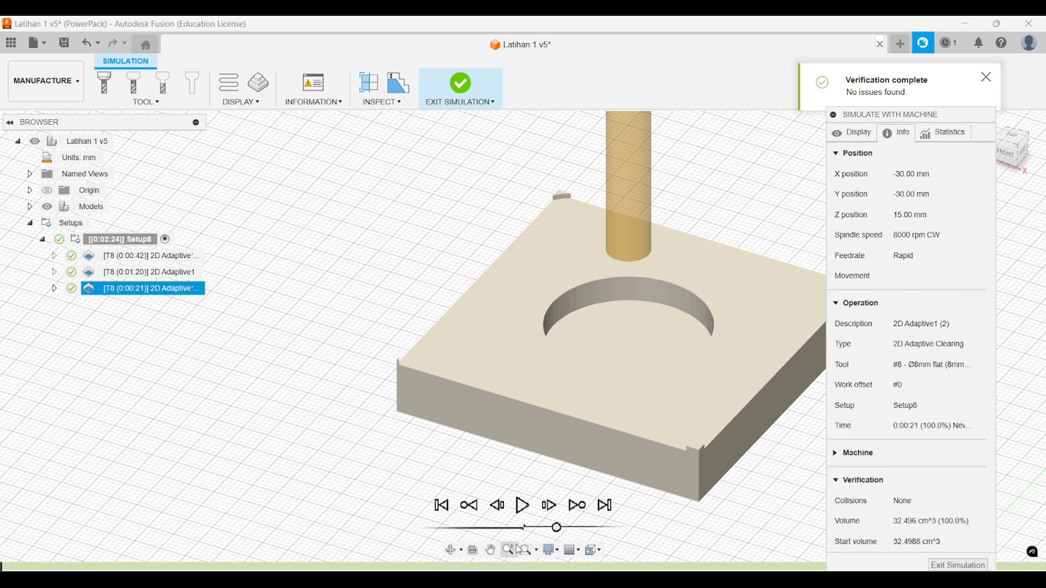
click(523, 507)
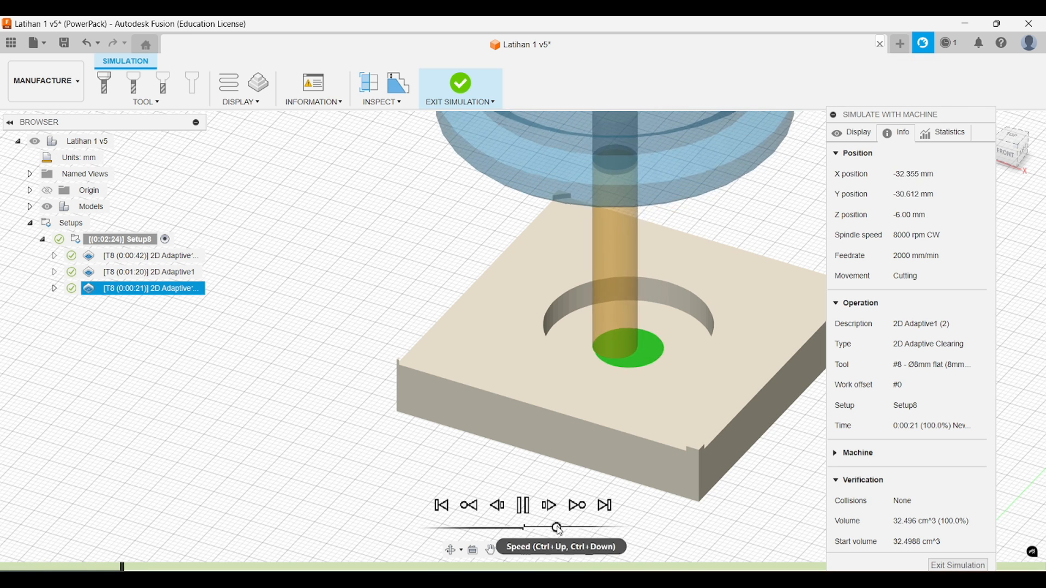
drag(557, 527, 545, 527)
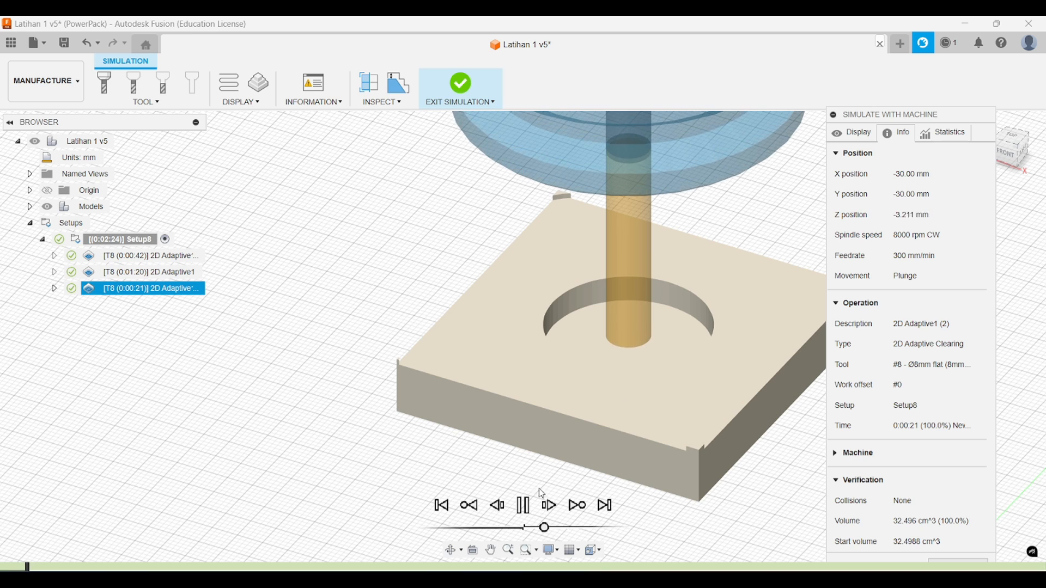
click(522, 506)
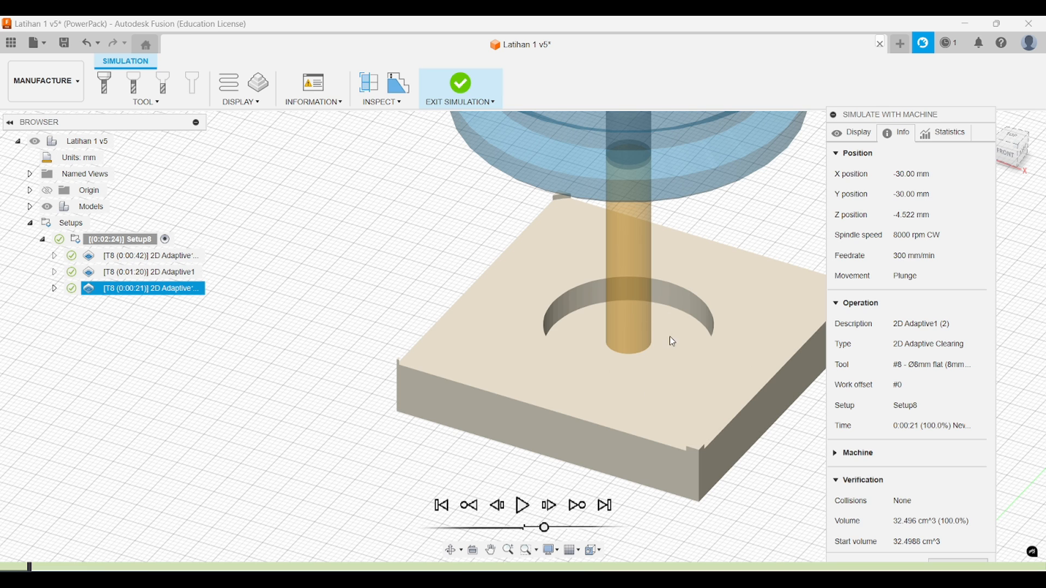
Resume the simulation to check the cutting feedrate, speed up the playback, and exit the simulation.
click(523, 507)
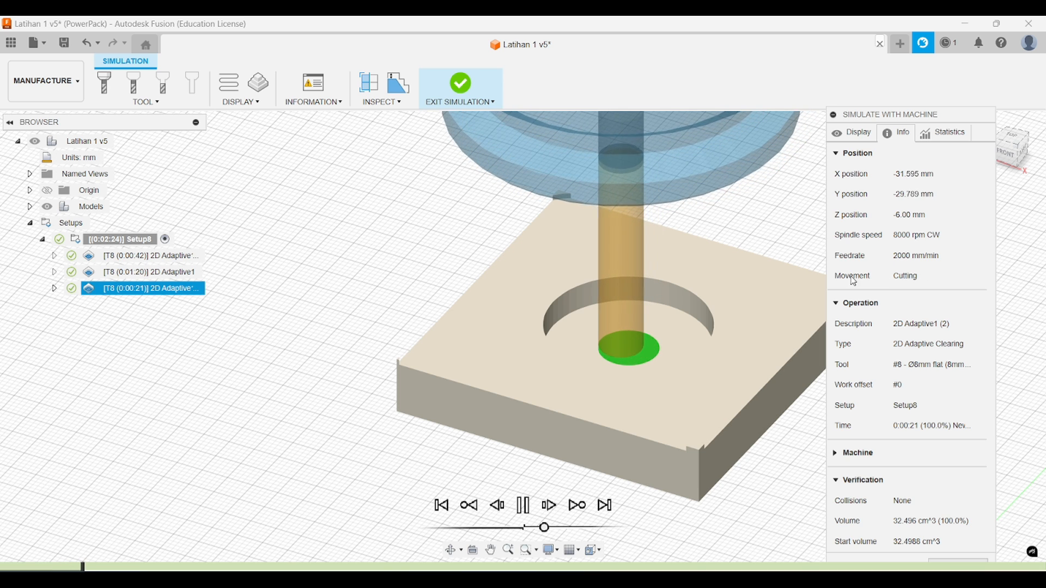
drag(544, 527, 561, 528)
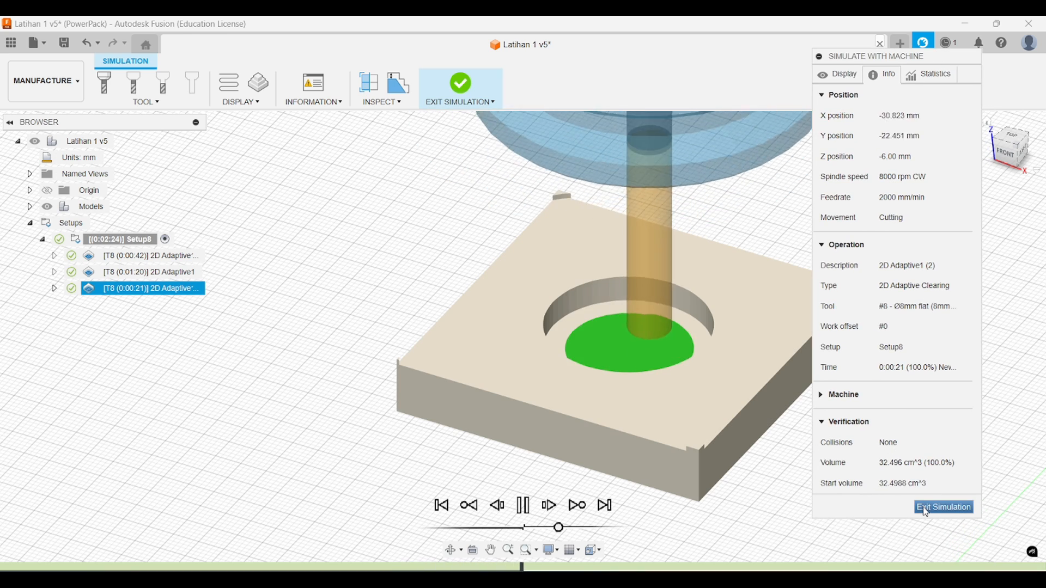
click(926, 509)
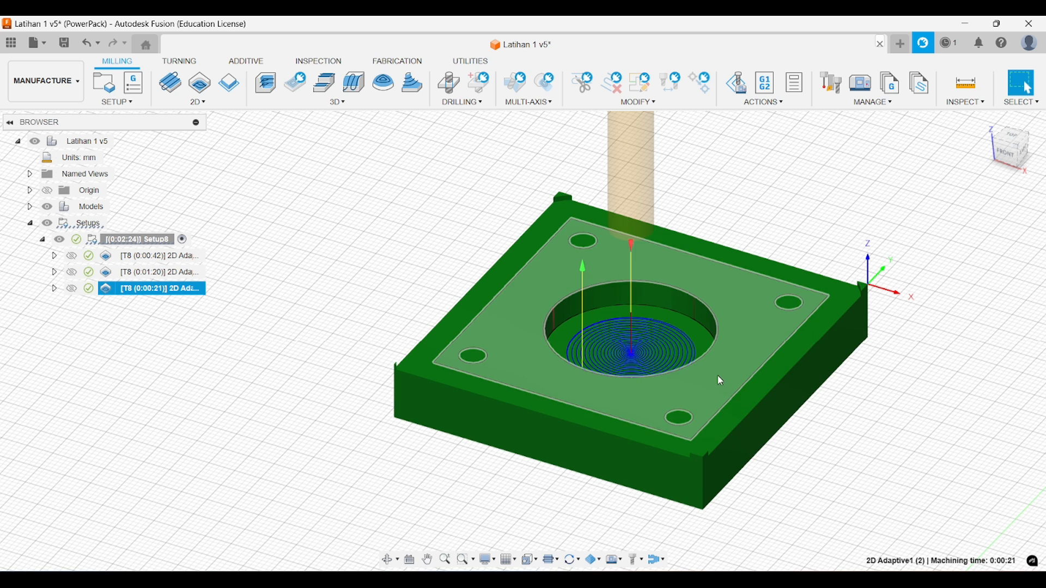
middle_drag(717, 374, 666, 361)
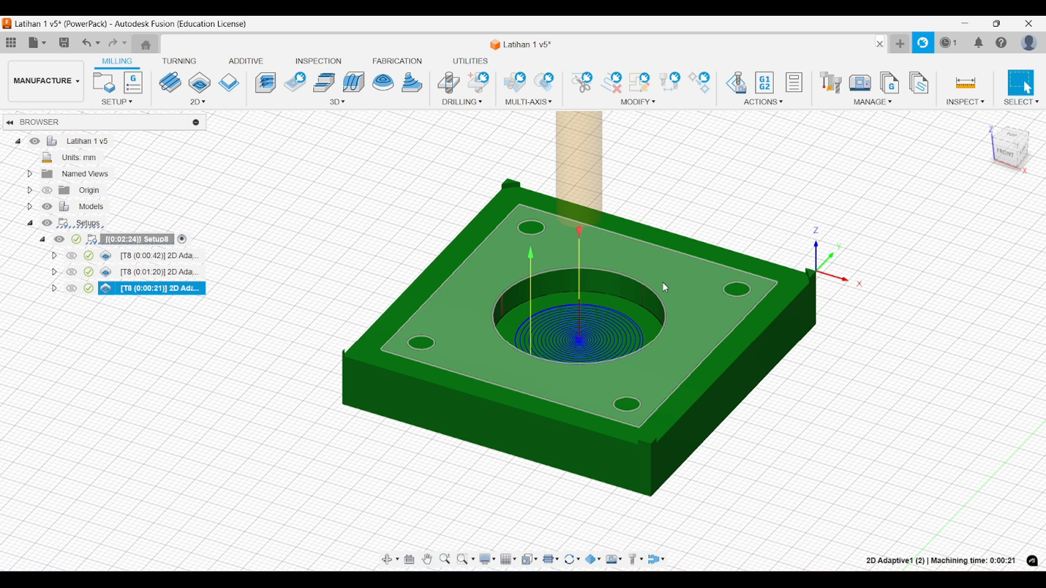
shift+middle_drag(679, 294, 734, 215)
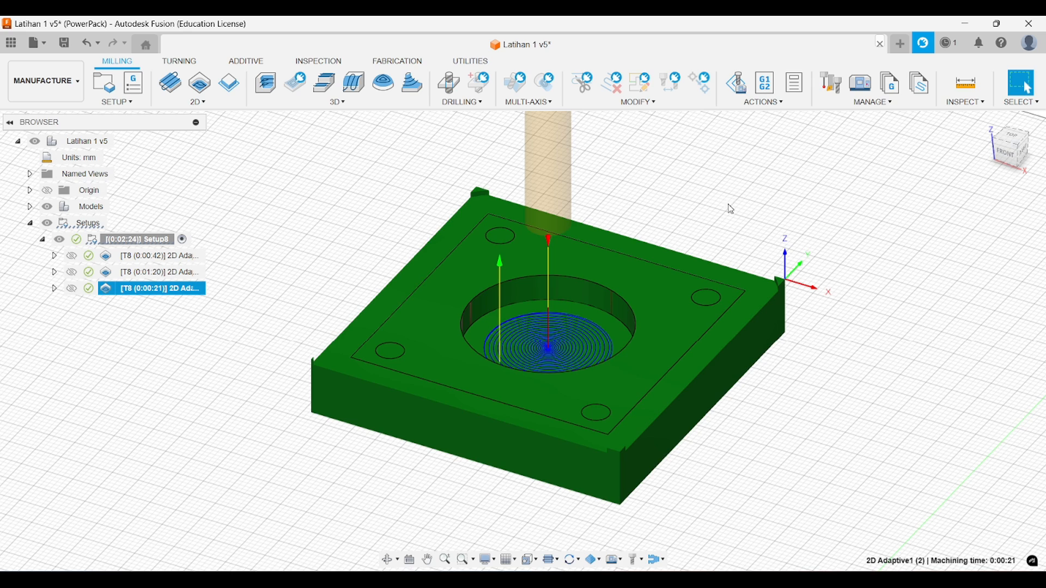
shift+middle_drag(731, 208, 752, 224)
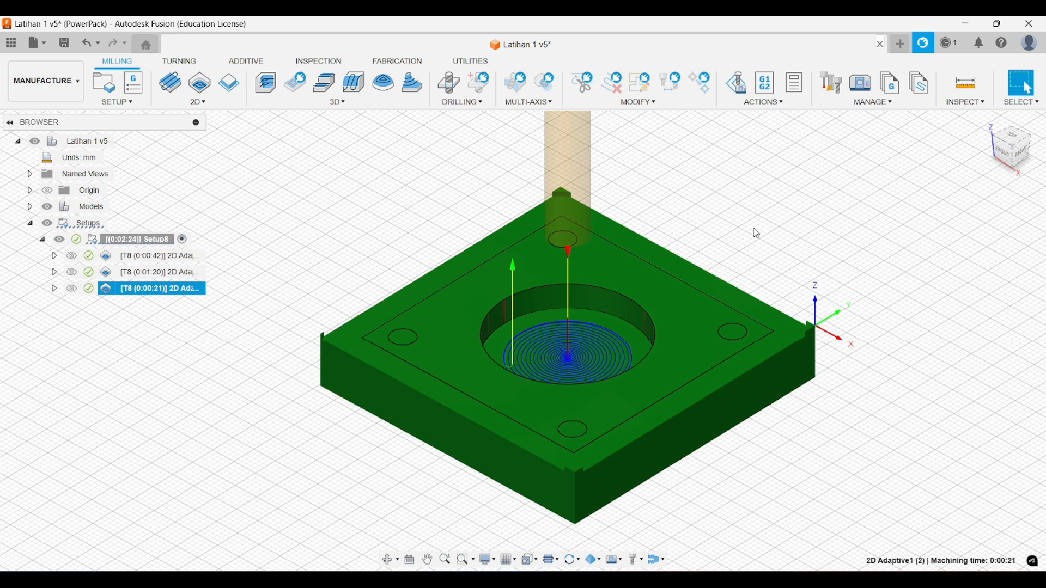
shift+middle_drag(756, 230, 770, 230)
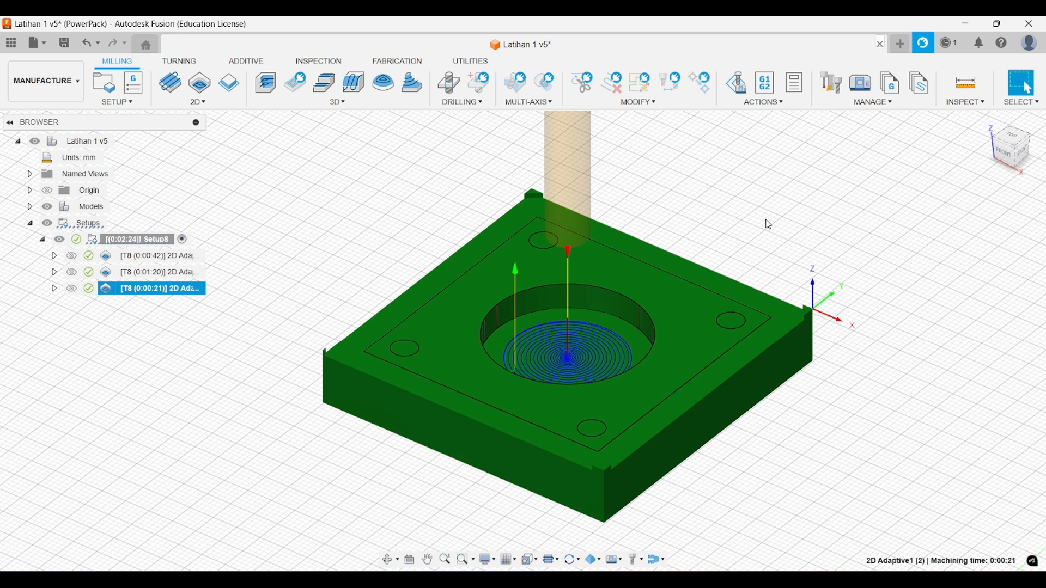
middle_drag(767, 241, 768, 248)
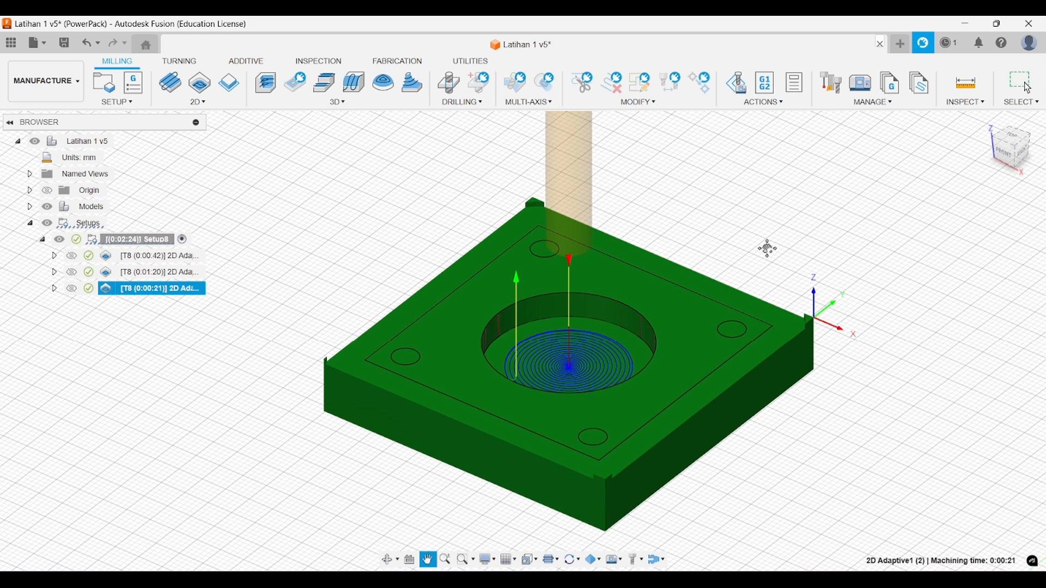